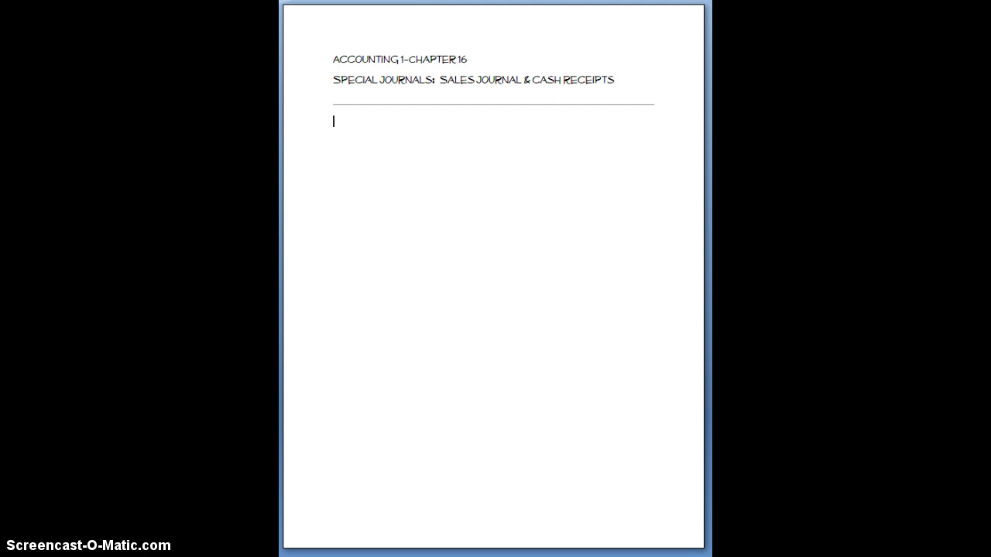
- Type the FOUR SPECIAL JOURNALS: heading with items 1. SALES JOURNAL and 2. CASH RECEIPTS JOURNAL
text(FOUR SE)
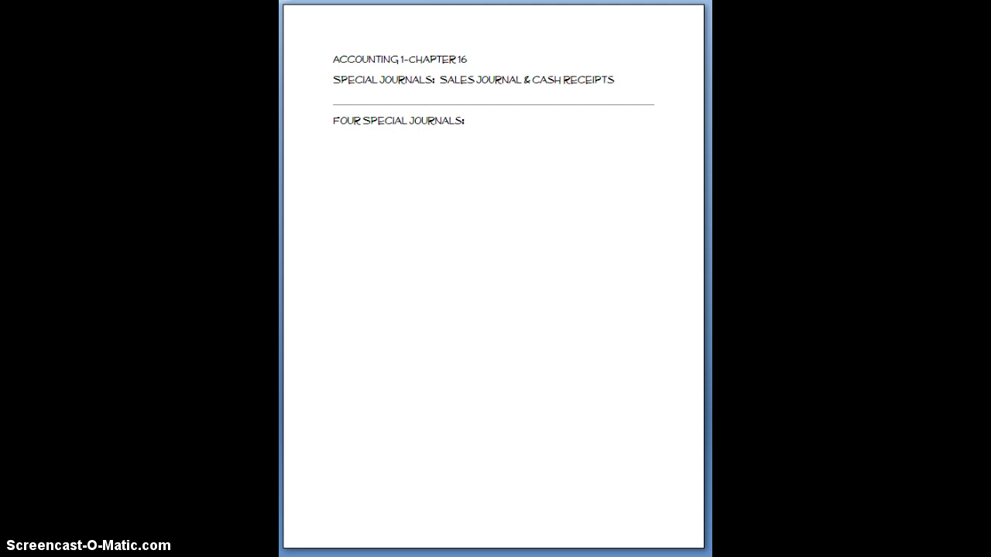
text(1.  SALES JOURNAL)
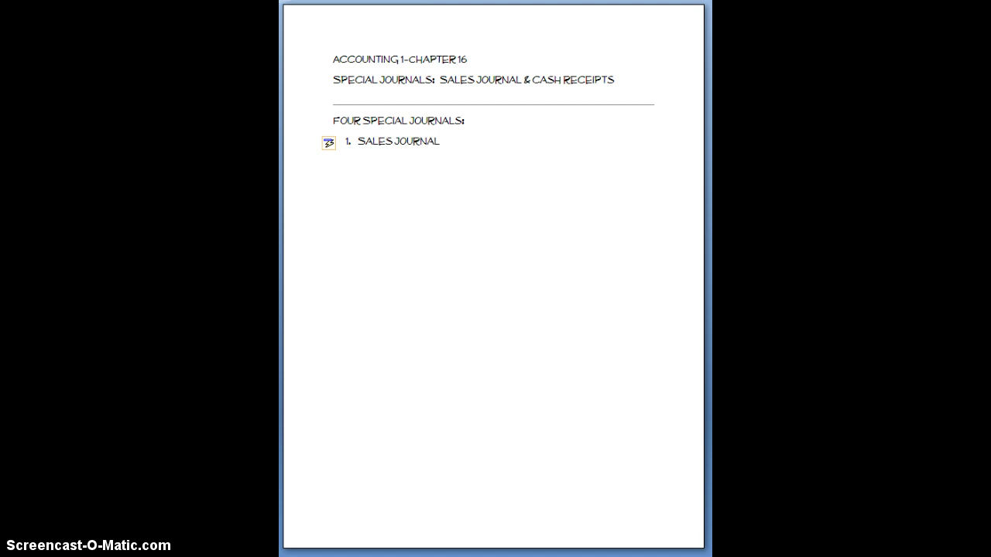
key(Return)
key(Return)
text(2. CASH RECEIPTS JOUTBN)
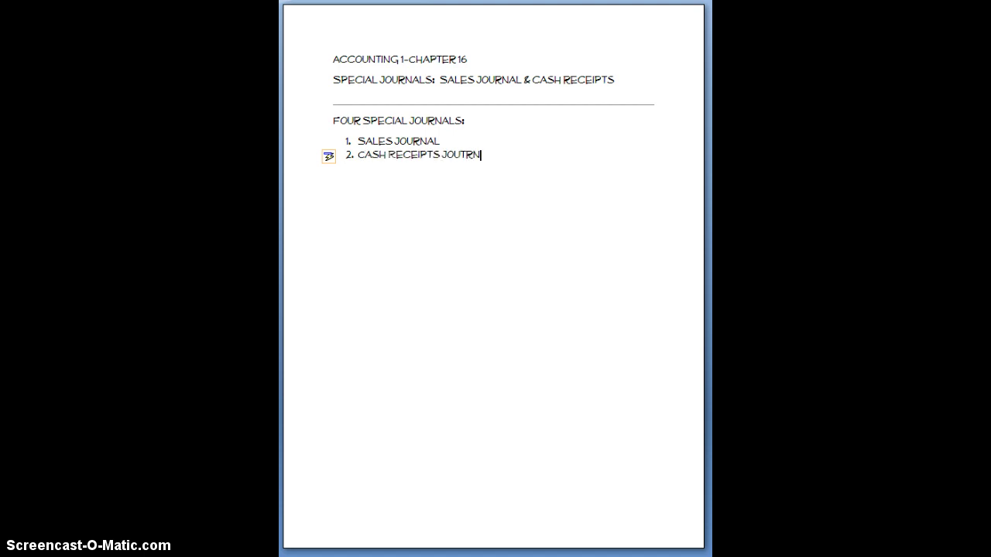
key(BackSpace)
key(BackSpace)
key(BackSpace)
text(N)
key(BackSpace)
text(RNAL)
- Add items 3. PURCHASES JOURNAL and 4. CASH PAYMENTS JOURNAL, then end the list with a --- divider
key(Return)
text(PURCHASSES)
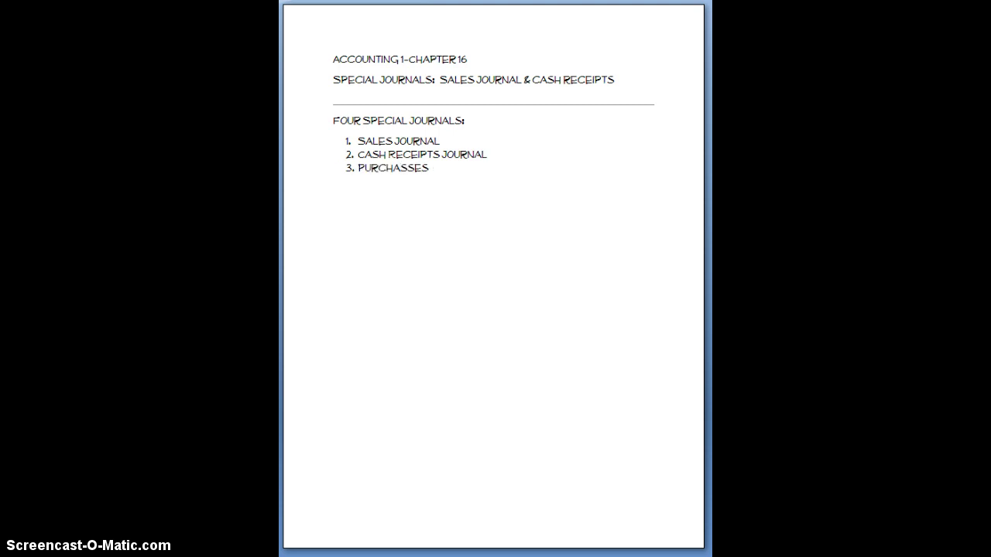
key(BackSpace)
key(BackSpace)
key(BackSpace)
text(ES JOURNAL)
key(Return)
text(CASH PAY)
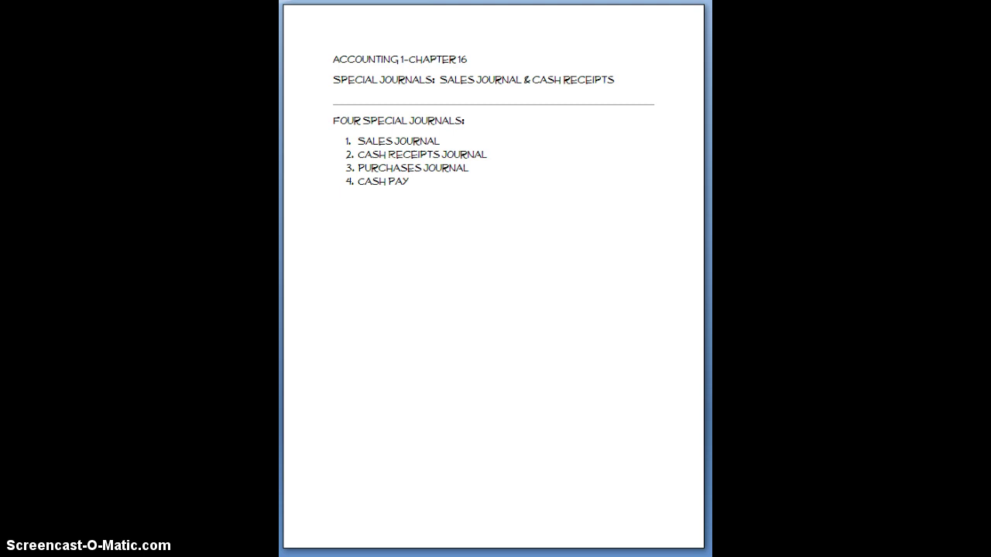
text(MENTS JOURNAL)
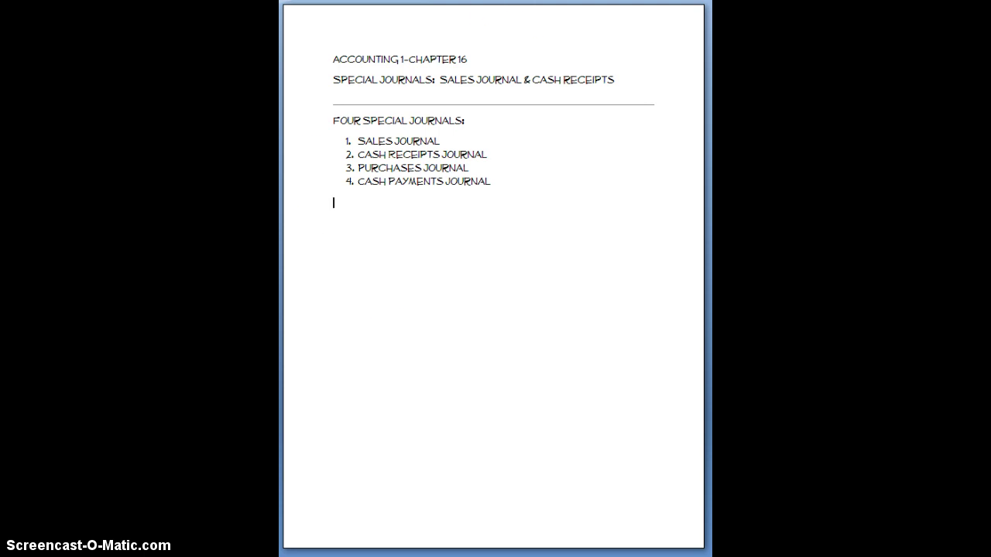
text(---)
key(Return)
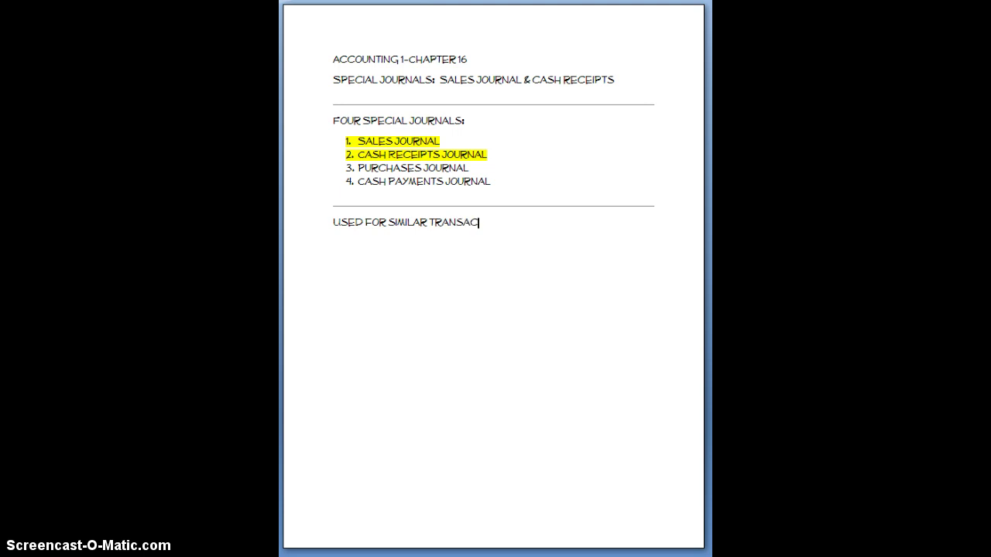
- Type USED FOR SIMILAR TRANSACTIONS, then correct REPEATITIVE to Repetitive from the spelling suggestions
text(TIONS.)
key(Return)
text(REPETIVE T)
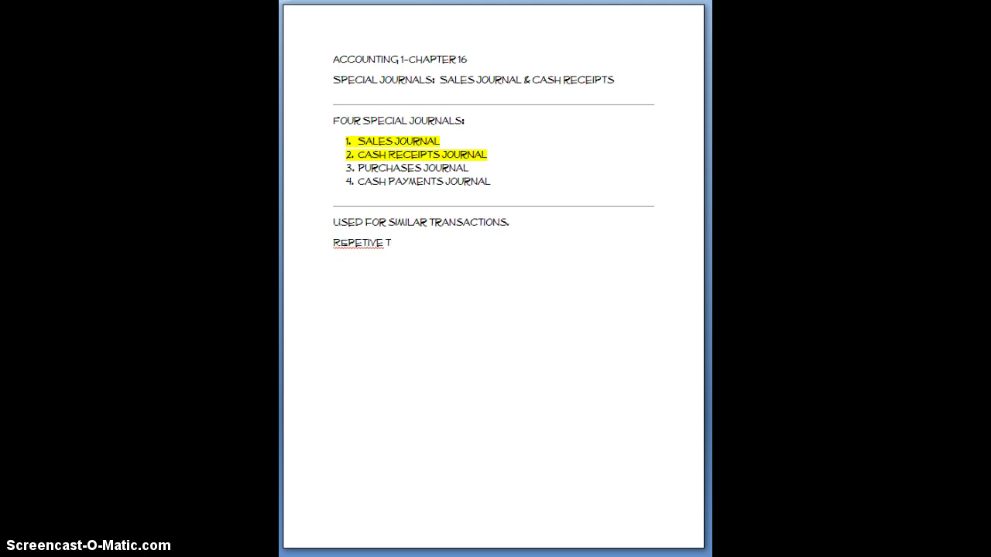
key(BackSpace)
key(BackSpace)
key(BackSpace)
key(BackSpace)
key(BackSpace)
key(BackSpace)
text(ATITIVE)
drag(329, 243, 392, 243)
right_click(391, 248)
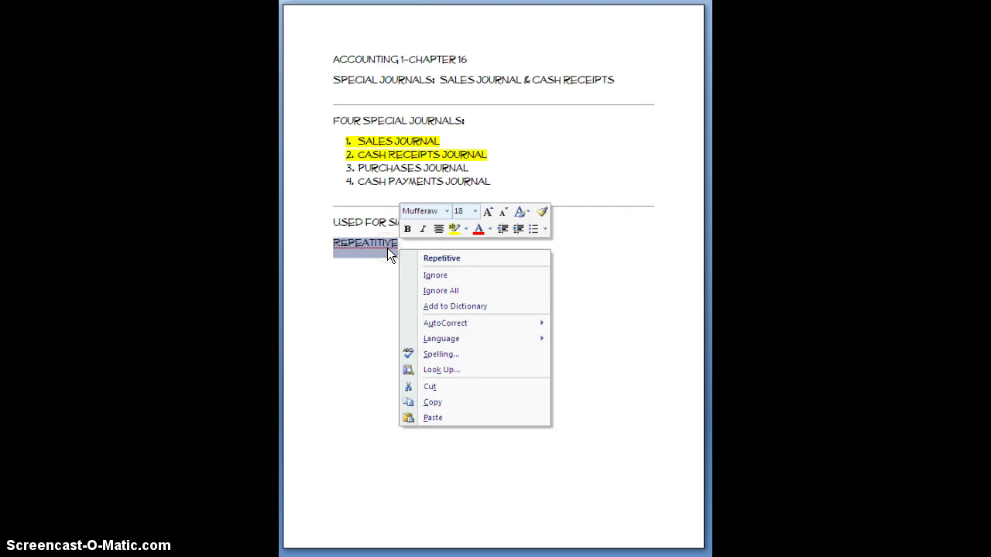
click(461, 257)
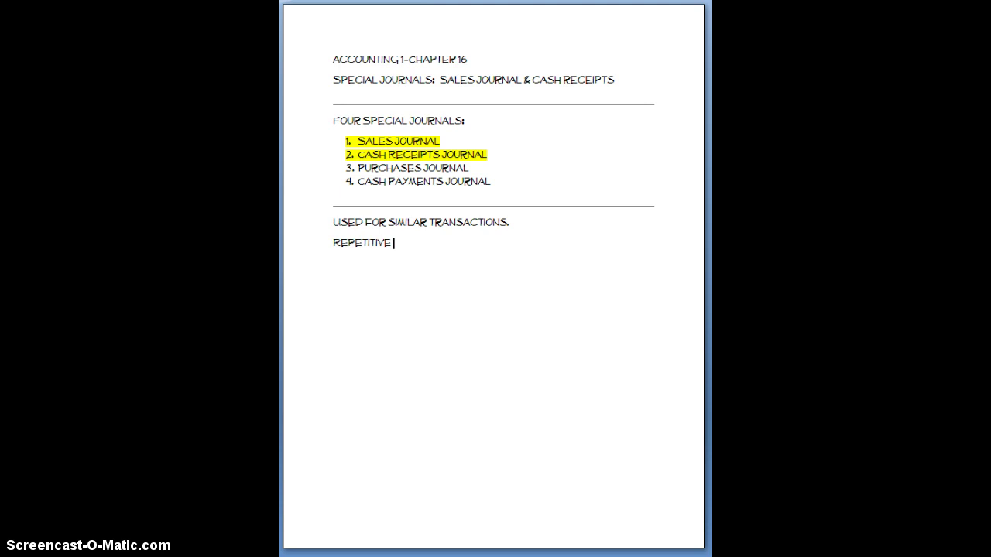
- Finish the line as TRANSACTIONS THAT PARTICULAR COMPANIES USES. and add a --- divider below
text(TRANSACTIONS THAT PA)
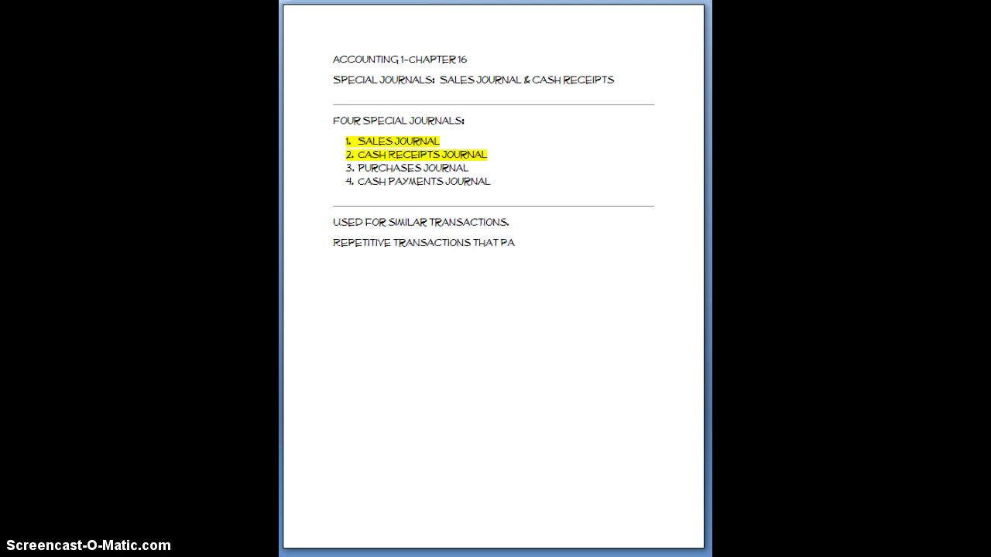
text(RTICULAR COMPANIE)
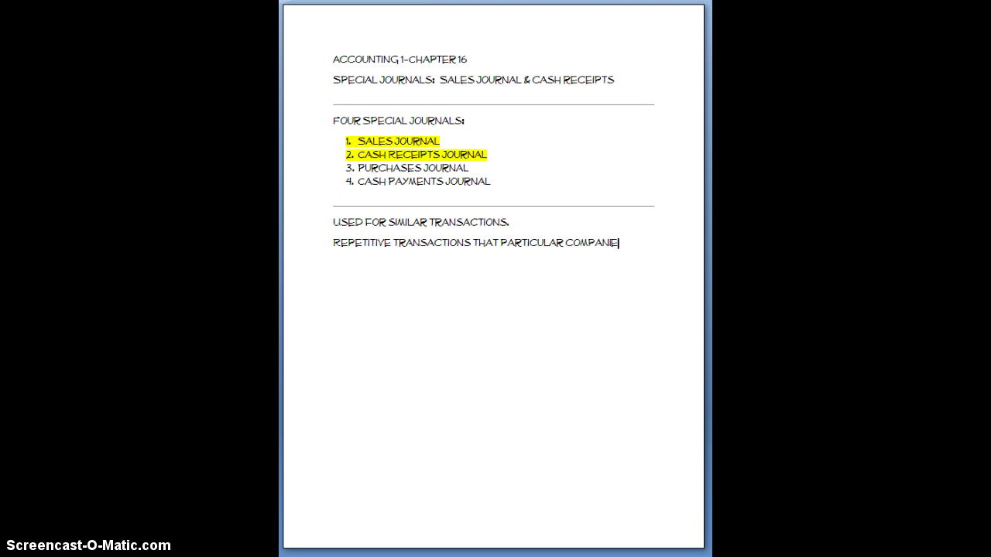
text(S USES.)
key(Return)
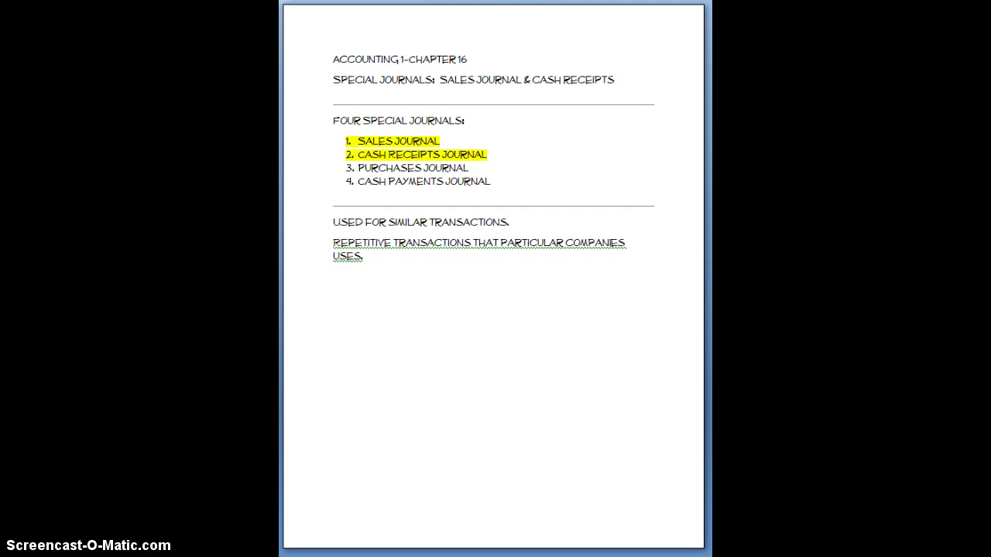
text(---)
key(Return)
- Type the SALES JOURNAL definition and highlight MERCHANDISE ON ACCOUNT in yellow
text(SALES)
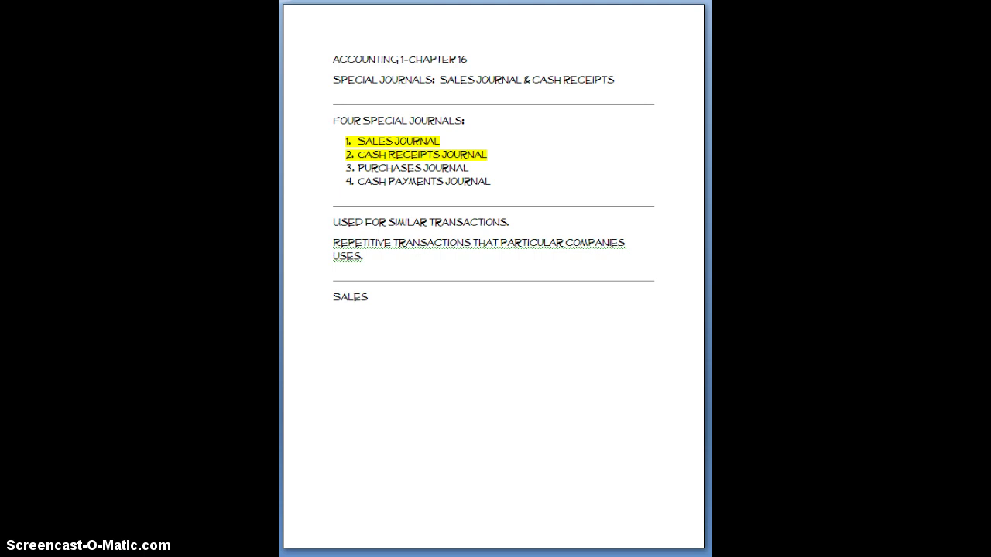
text( JOURNAL)
text(:  USED)
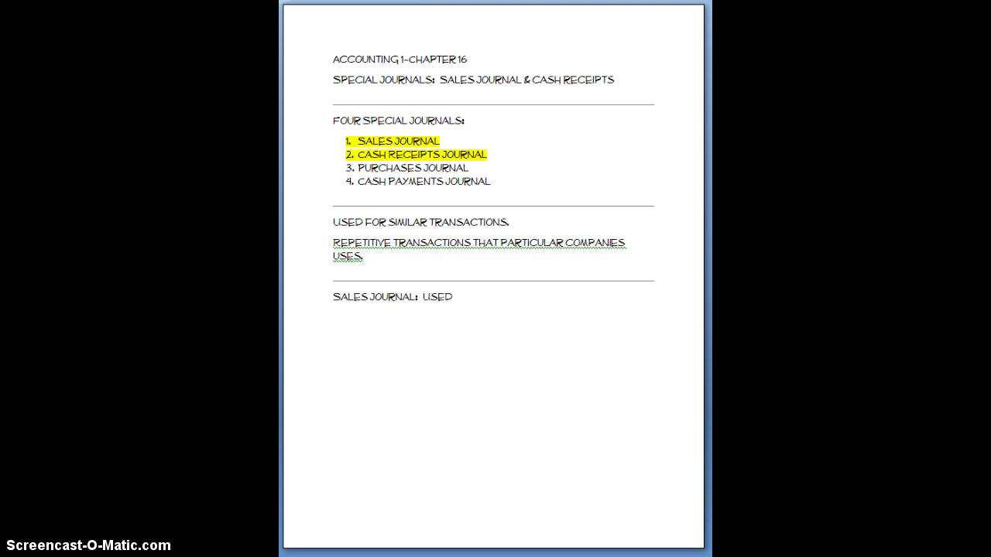
text( FOR ALL TRANSACT)
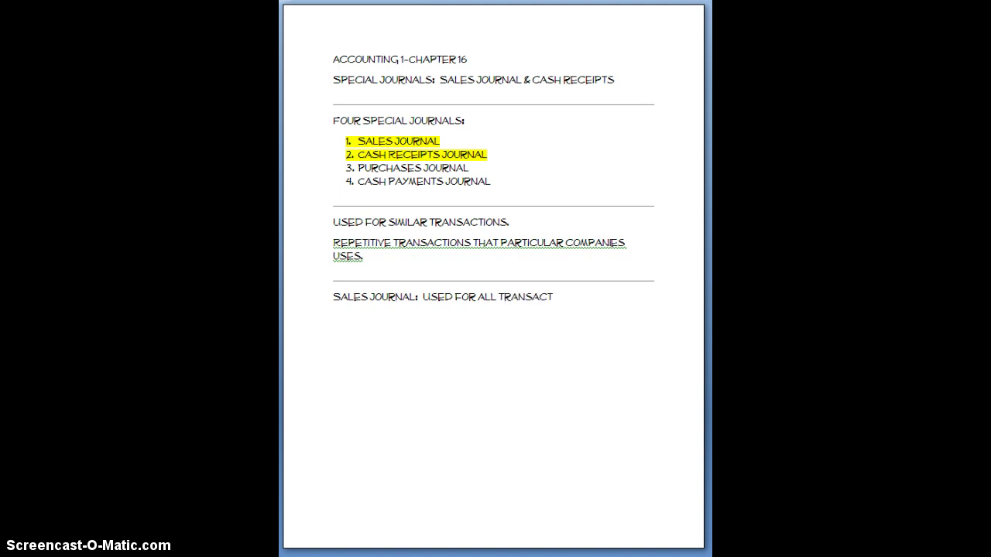
text(IONS THAT ARE SALES)
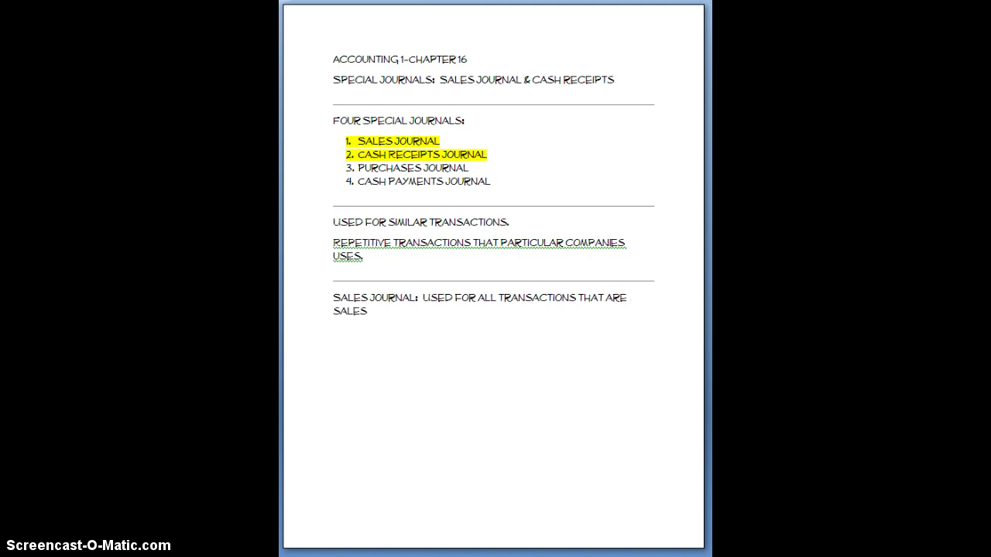
text( OF MERCHANDISE ON A)
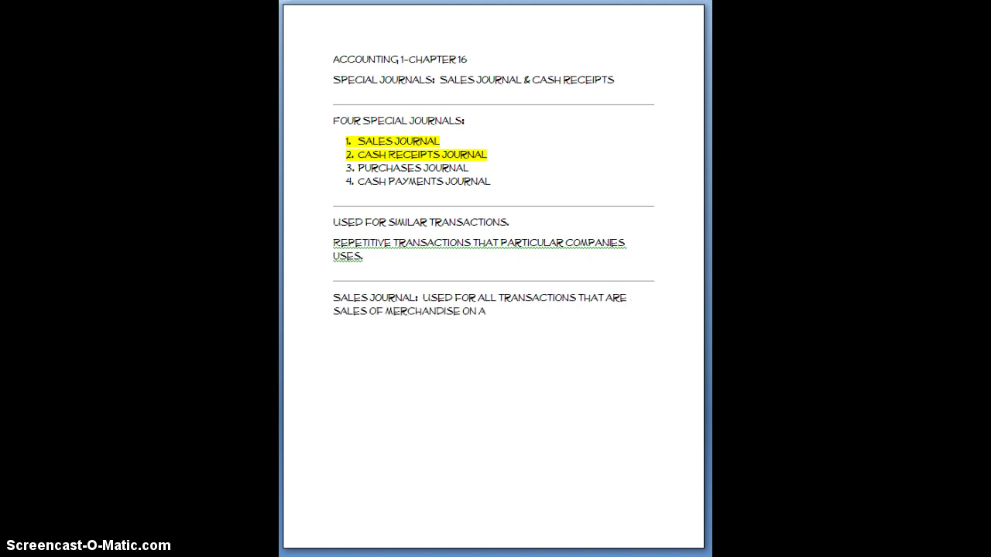
text(CCOUNT.)
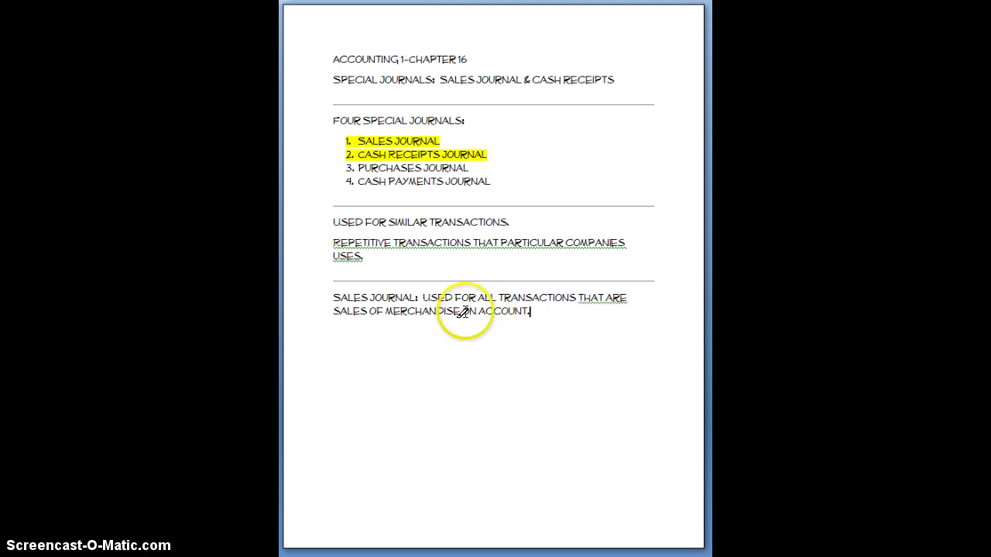
drag(462, 311, 504, 313)
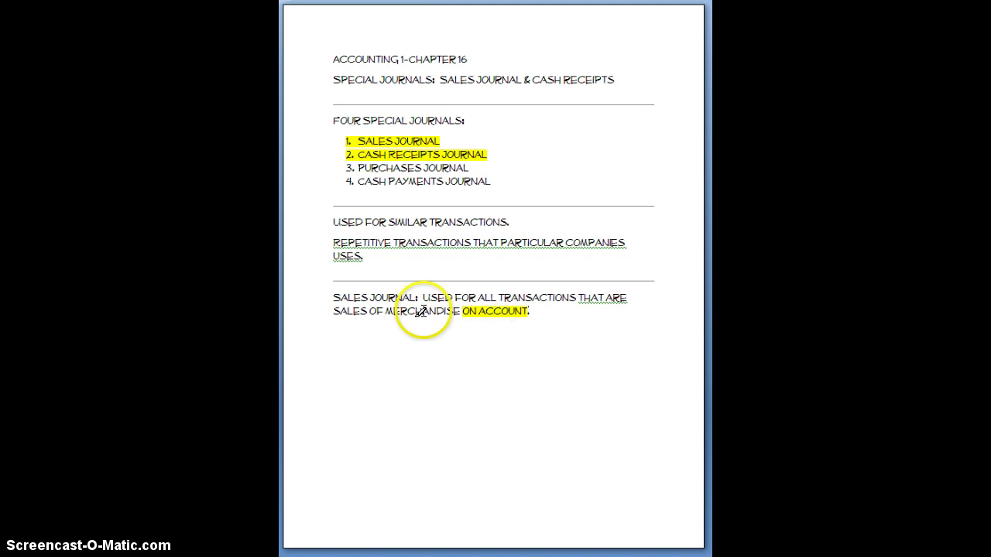
drag(383, 311, 460, 311)
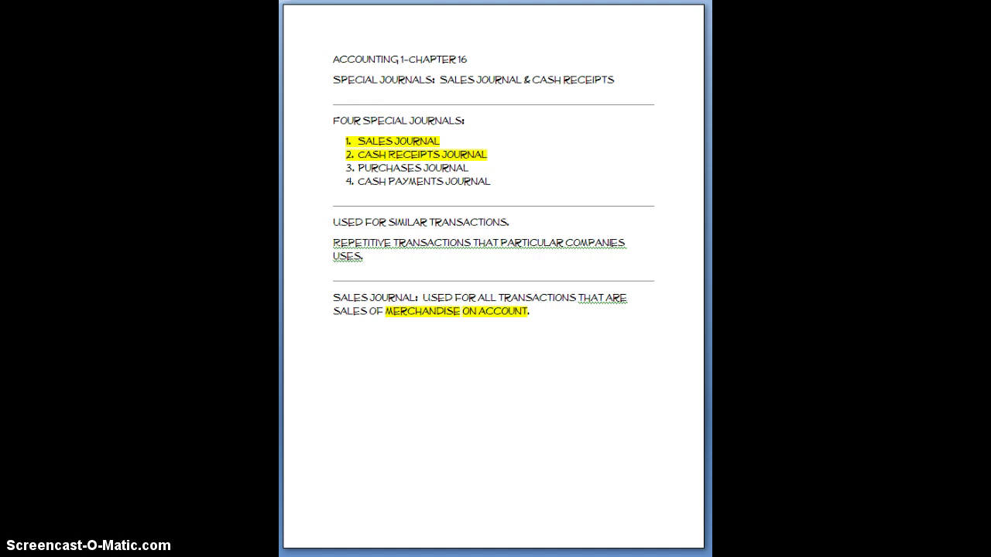
- Add an indented SOURCE DOCUMENTS: SALES SLIP line under the definition
click(542, 310)
text(SOURCE DOCUMENTS)
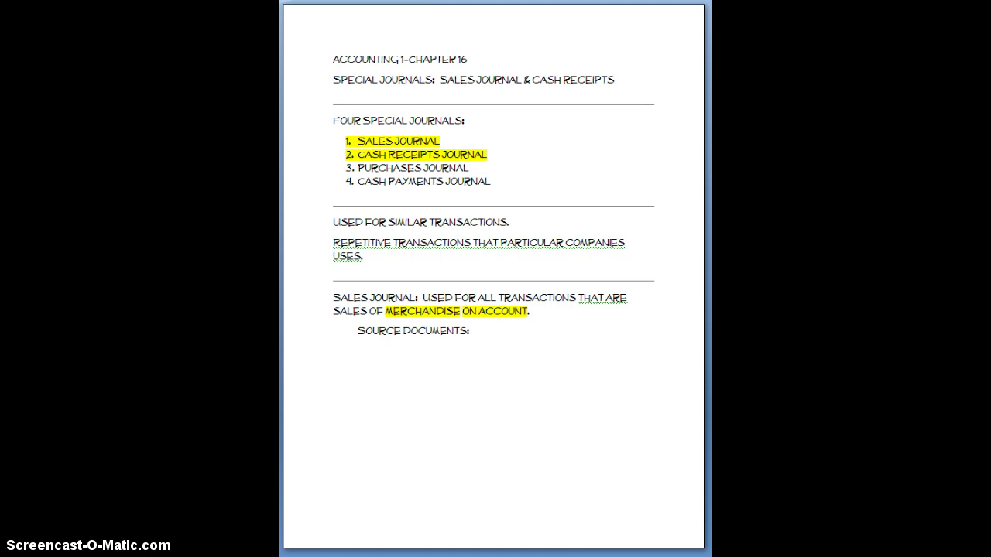
text(: SALES SLIP)
- Type CASH RECEIPTS: USED WHENEVER A COMPANY RECEIPTS CASH
text(CASH )
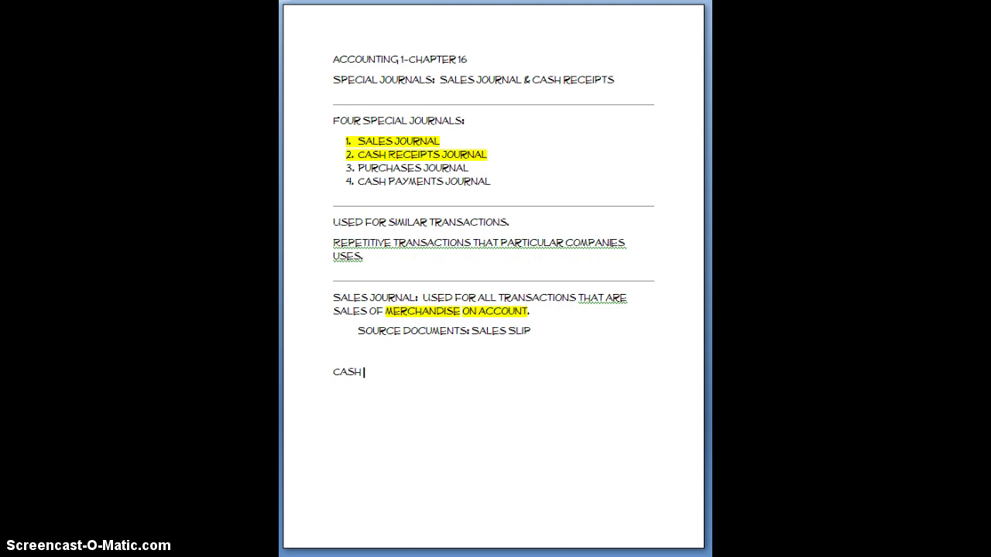
text(RECEIPTS:  USED WHEN)
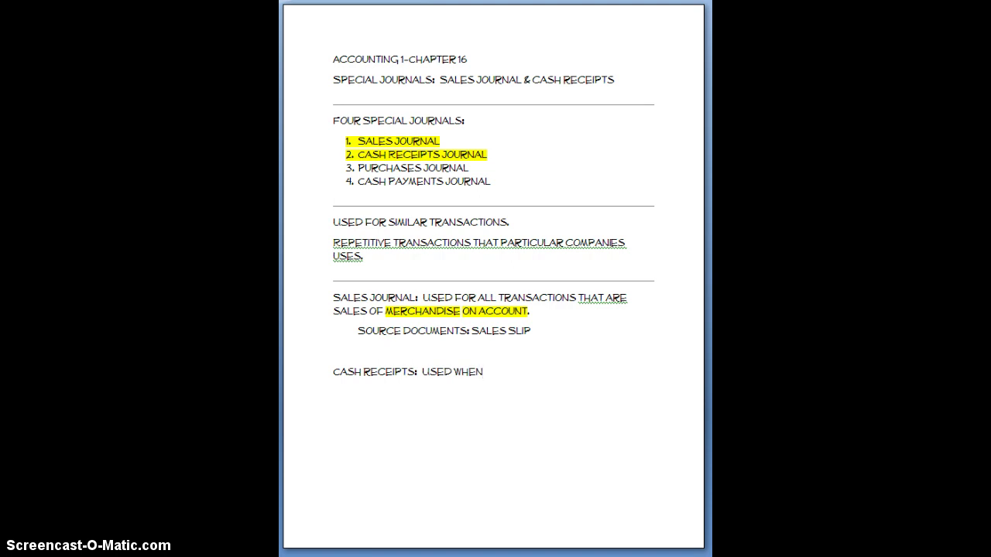
text(EVER A COMPANY )
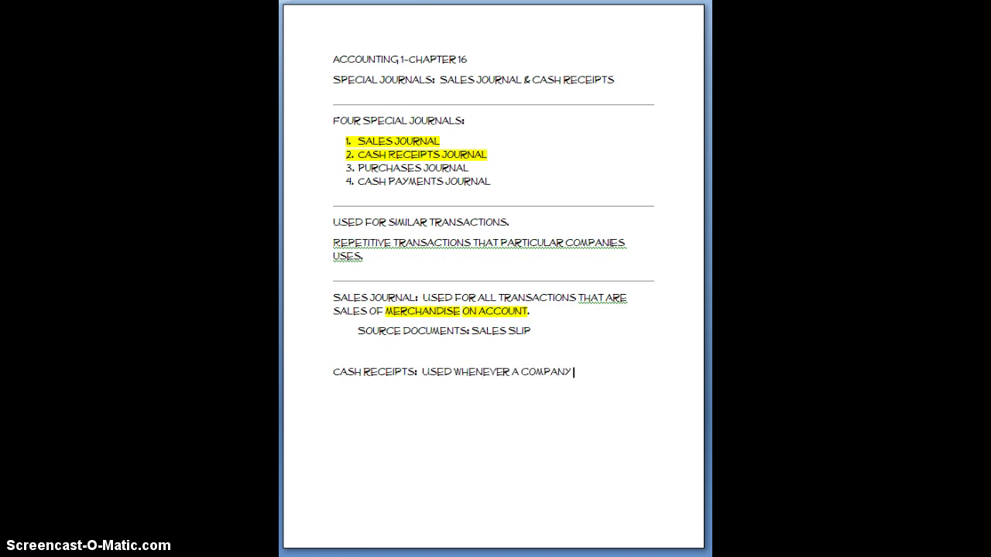
text(RECEIPTS CASH.)
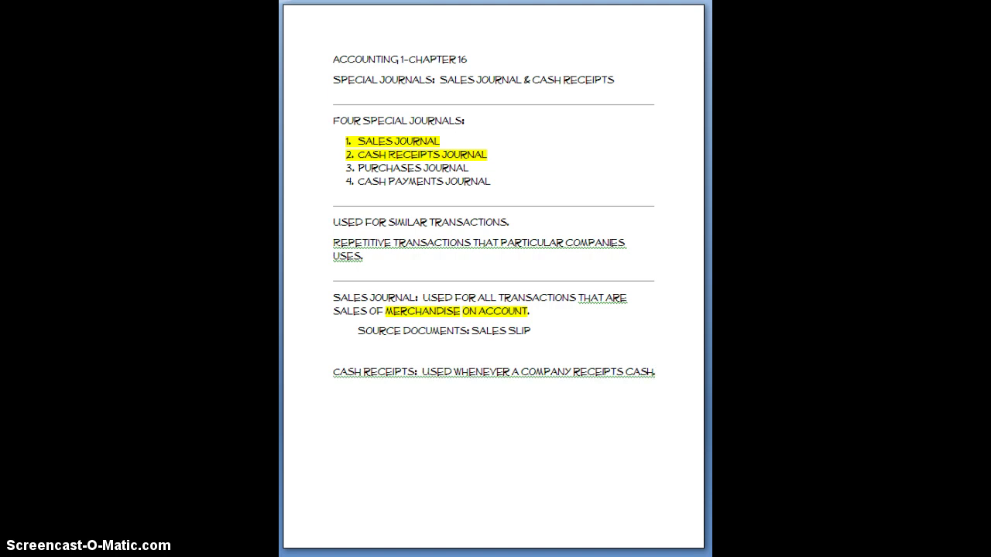
- Add lines SOURCE DOCUMENT: RECEIPTS OR CASH REGISTER TAPE. and CASH ACCOUNT IS ALWAYS THE DEBIT
text(SOURCE DOCUME)
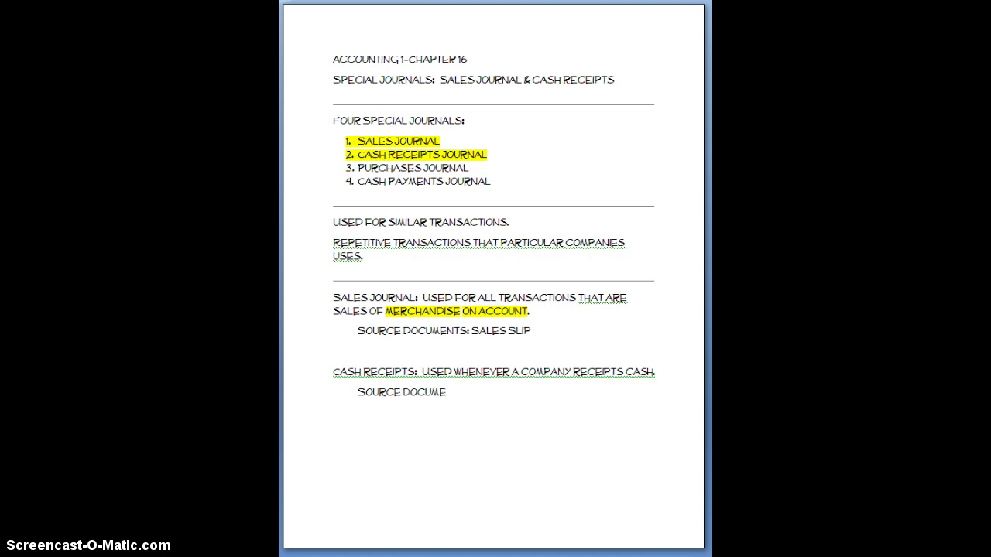
text(NT:  RECEIPTS OR C)
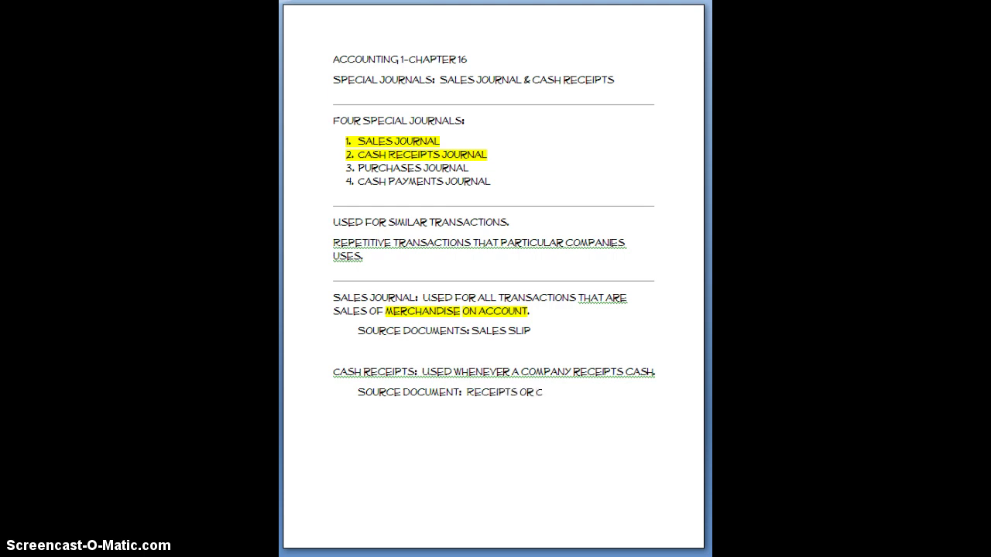
text(ASH REGISTER TAPE)
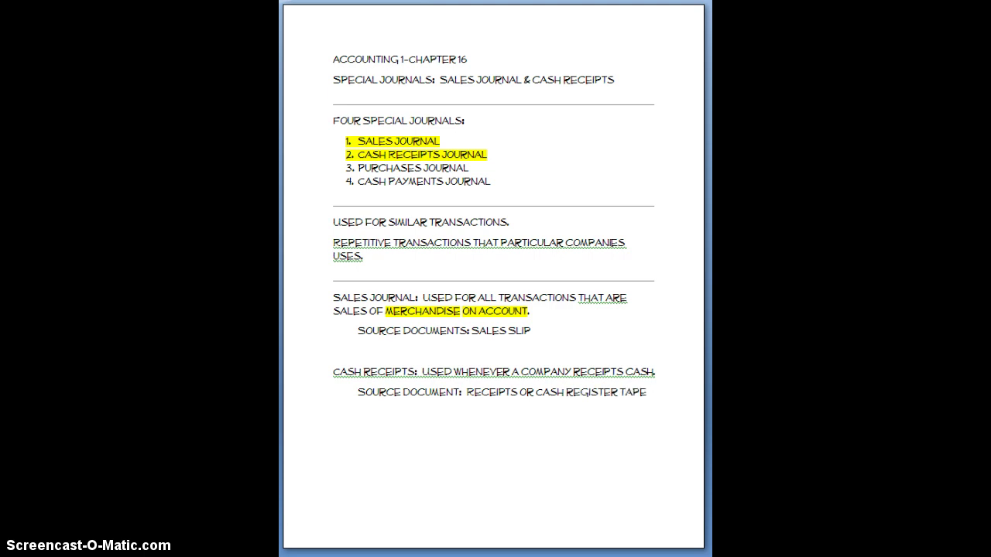
text(.)
text(CASH A)
text(CCOUN)
text(T IS)
text( A)
text(L)
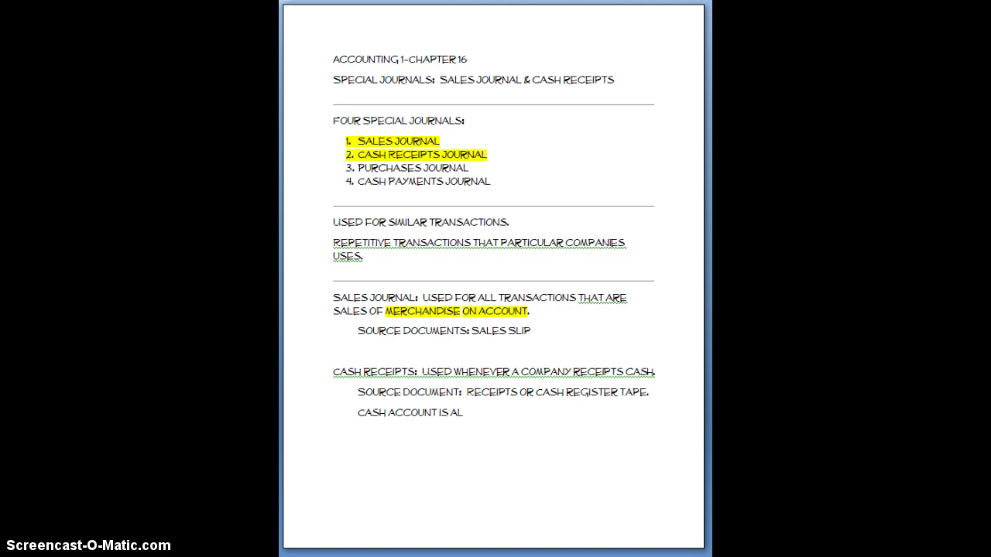
text(WAYS THE DEBIT.)
- Add the sales-credit, accounts-rec.-debit, sales tax payable rule; highlight WHENEVER A COMPANY RECEIPTS CASH
click(363, 337)
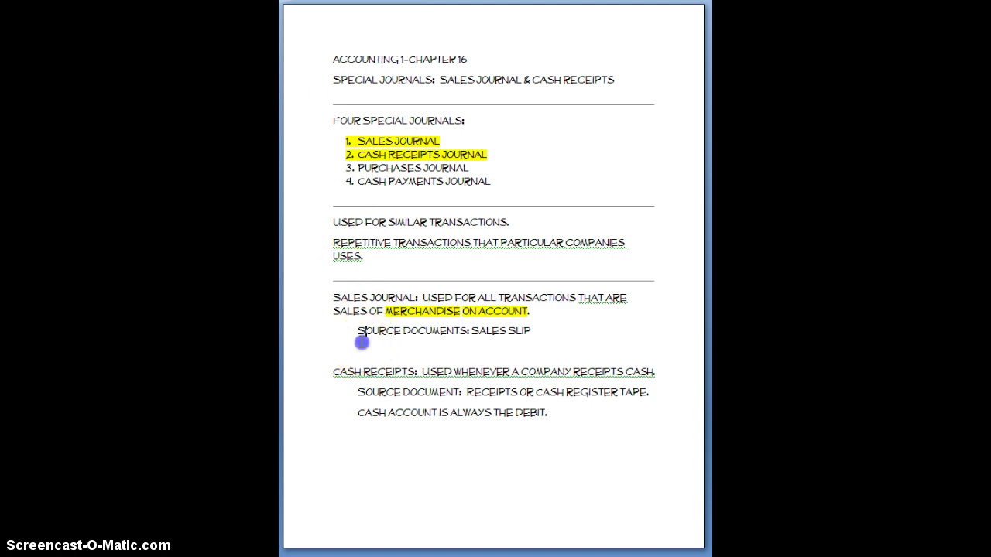
click(532, 330)
key(Return)
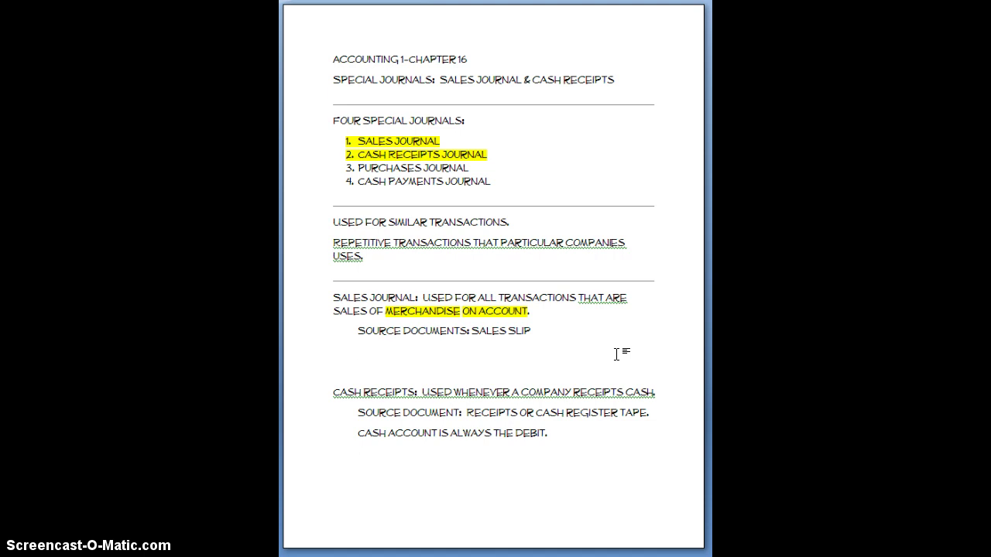
text(SALES ALWAYS T)
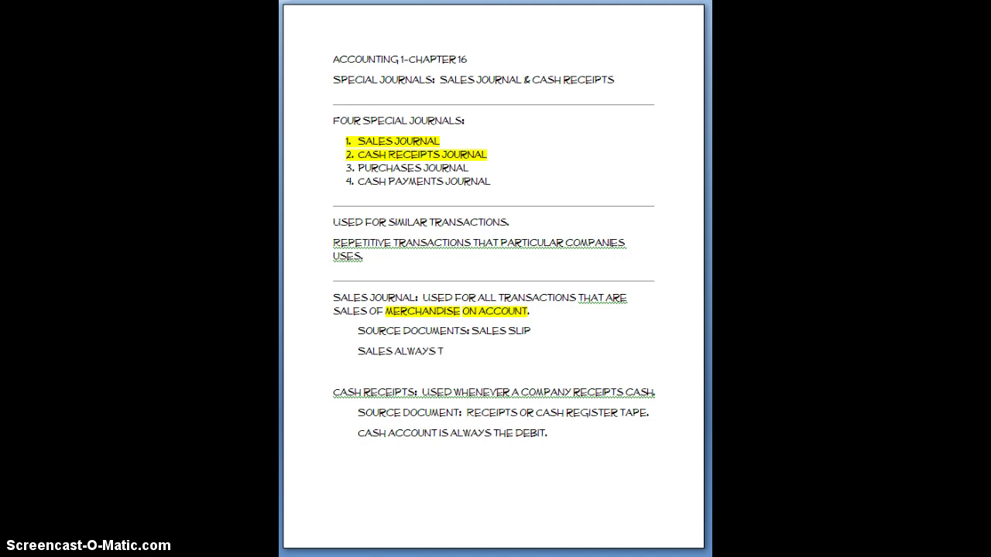
text(HE CREDIT; ACCOU)
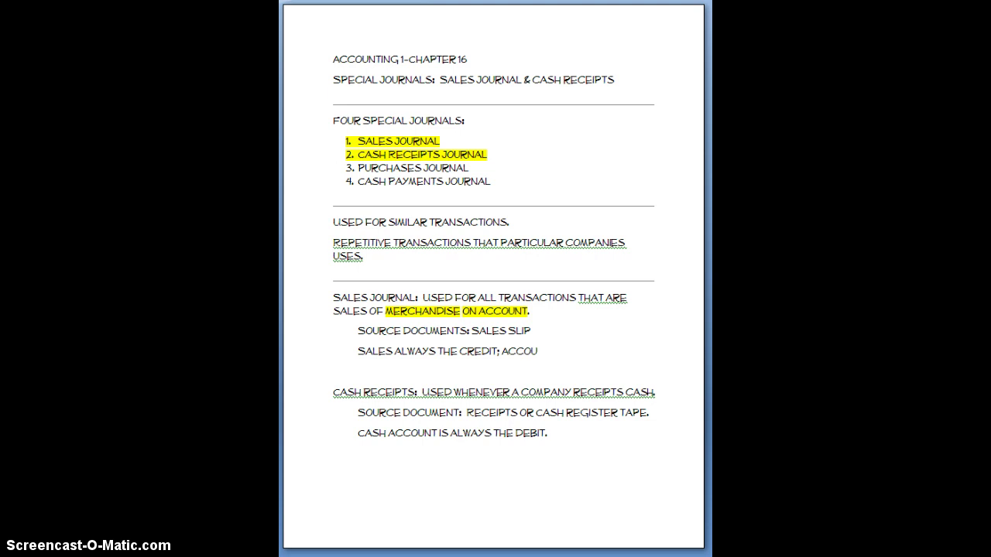
text(NTS REC. ALWAYS THE D)
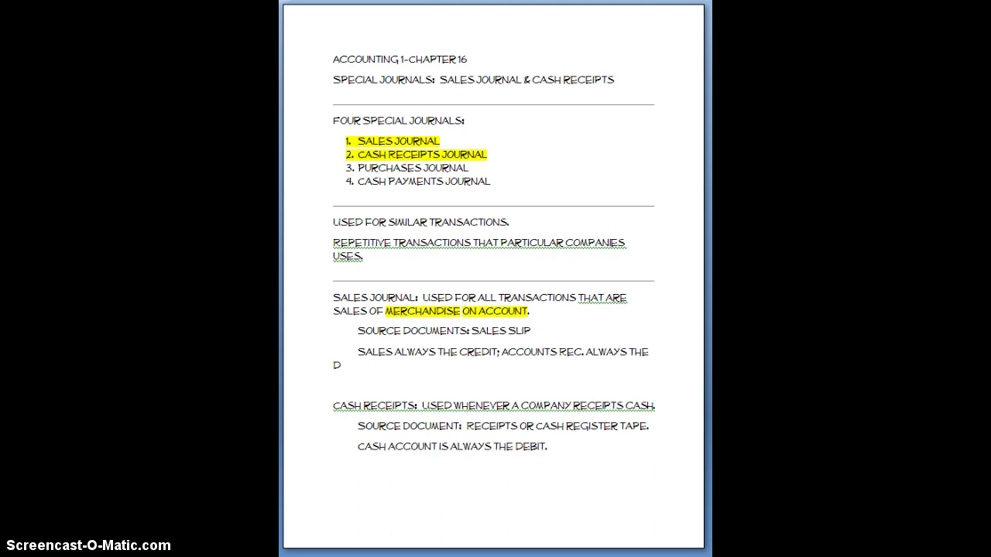
text(EBIT, AND SOMETIME)
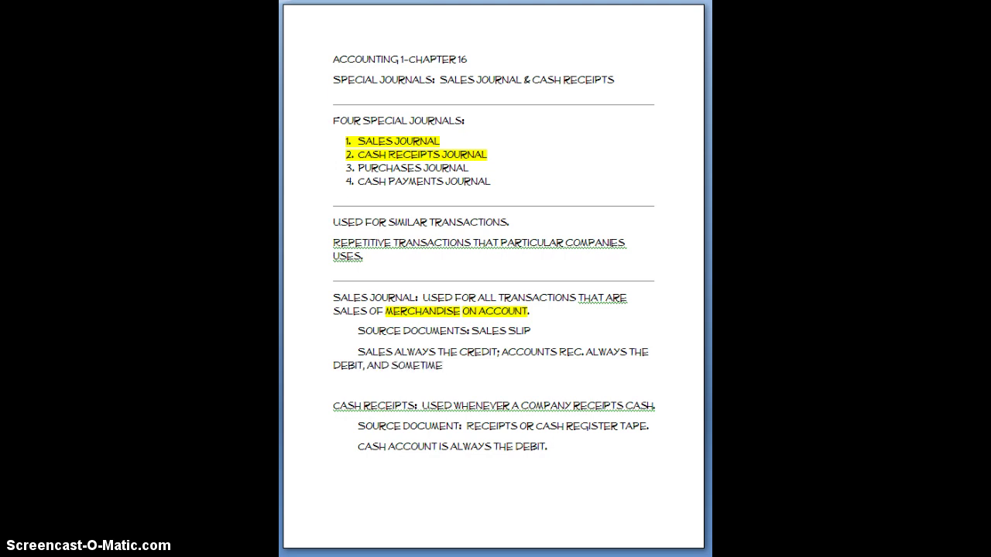
text( SALES TAX PAYAB)
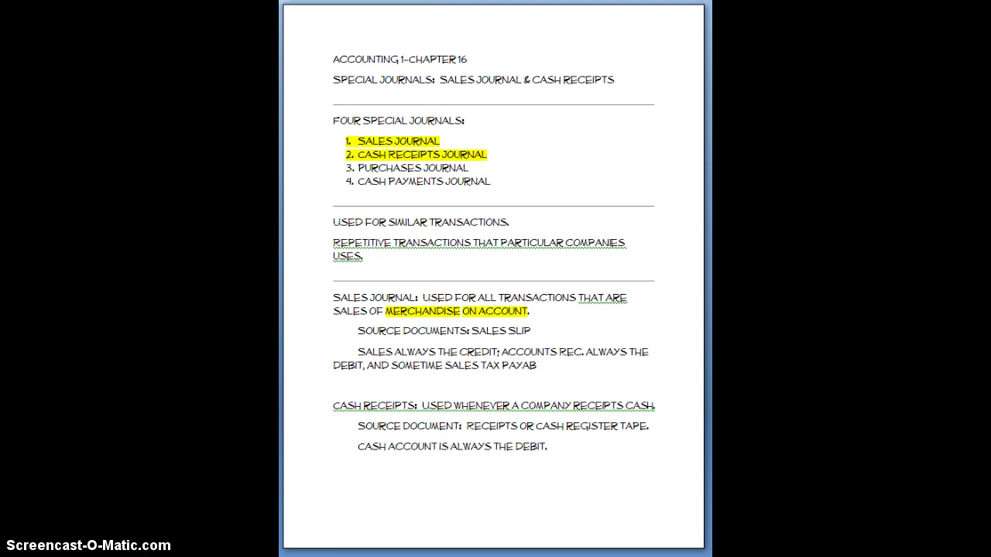
text(LE IS ANOTHER CREDIT.)
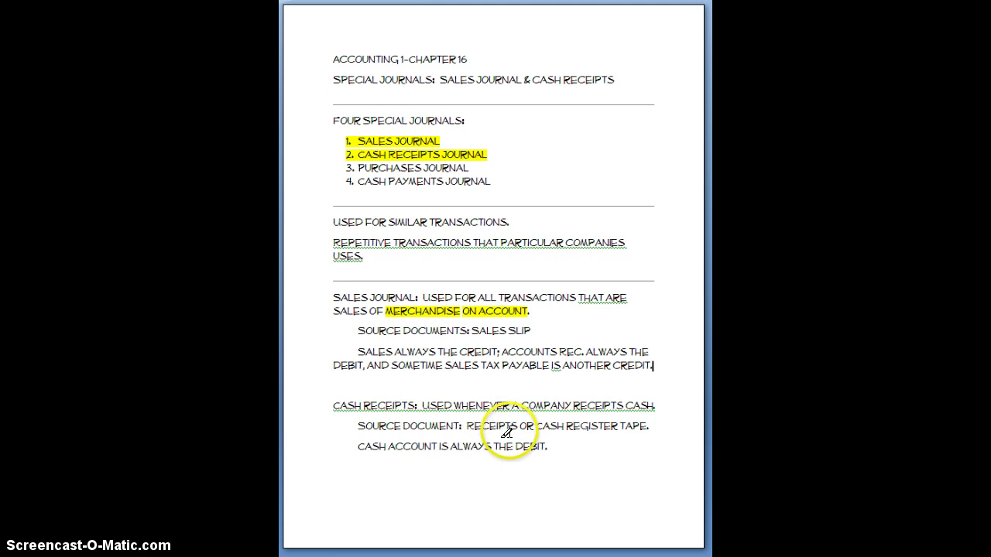
drag(453, 405, 639, 405)
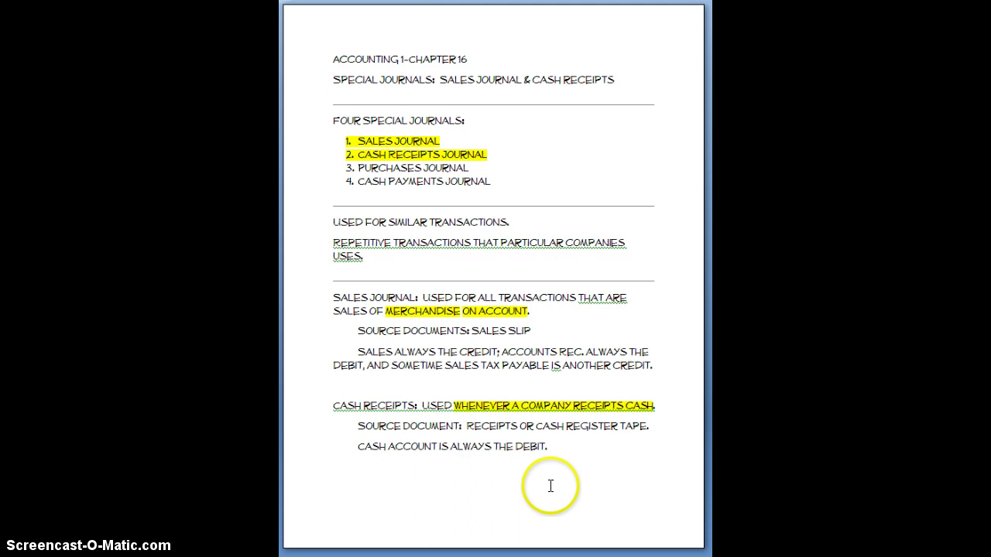
click(559, 446)
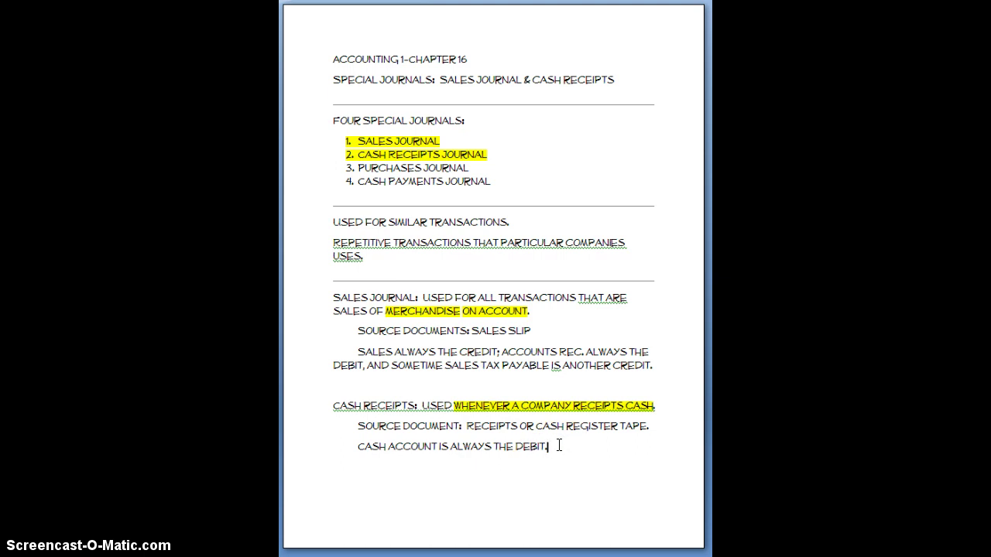
- Type PURCHASES: USED FOR PURCHASE TRANSACTIONS (OF ANY ASSET) ON ACCOUNT, highlighting ON ACCOUNT in yellow
key(Return)
text(PURCHA)
text(SES)
text( JO)
key(BackSpace)
key(BackSpace)
key(BackSpace)
text(: USED)
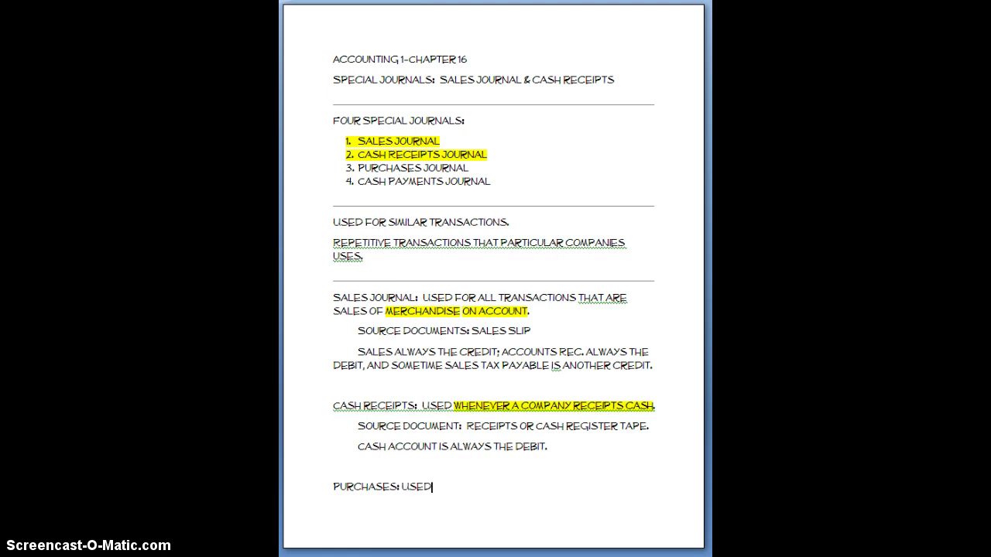
text( FOR PURCHASE TR)
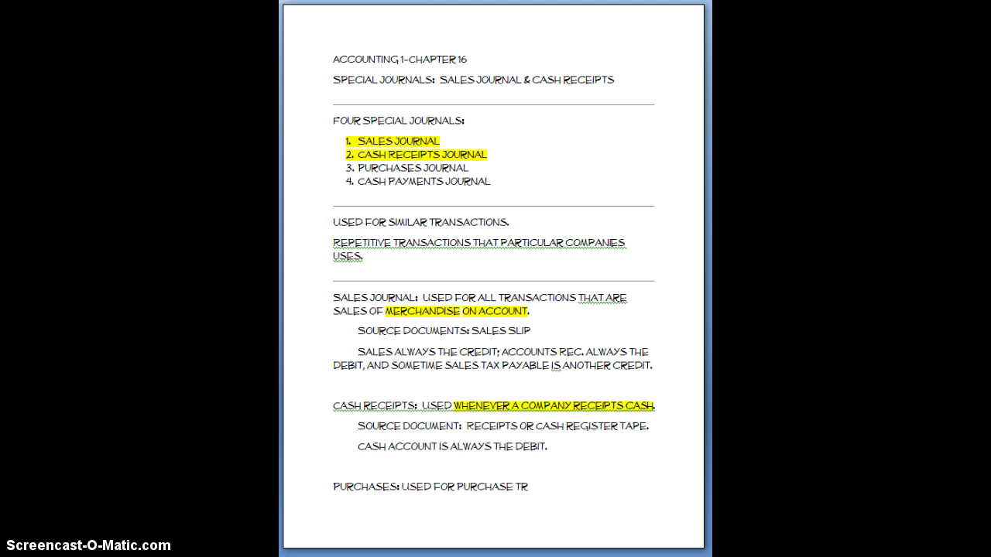
text(ANSACTIONS (OF)
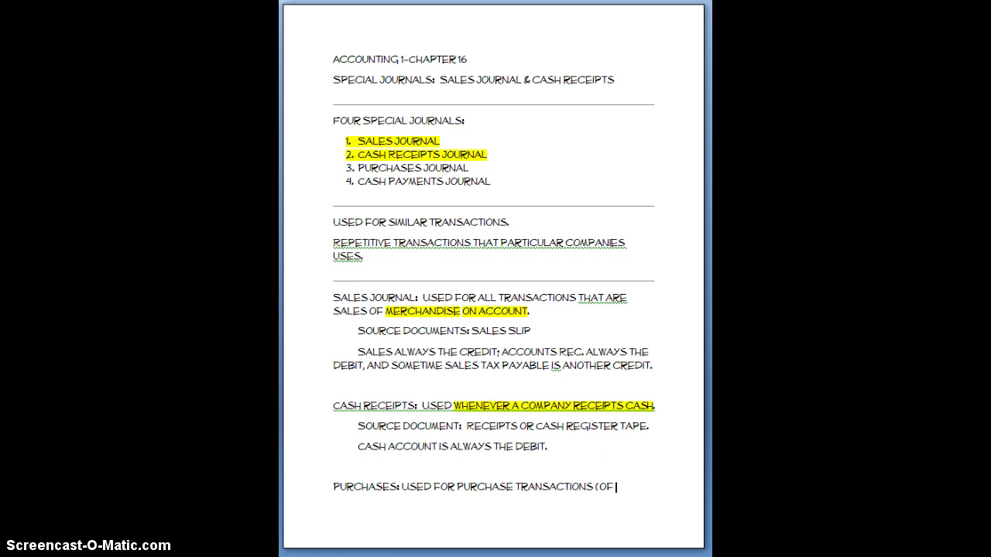
text( ANY ASSSETS)
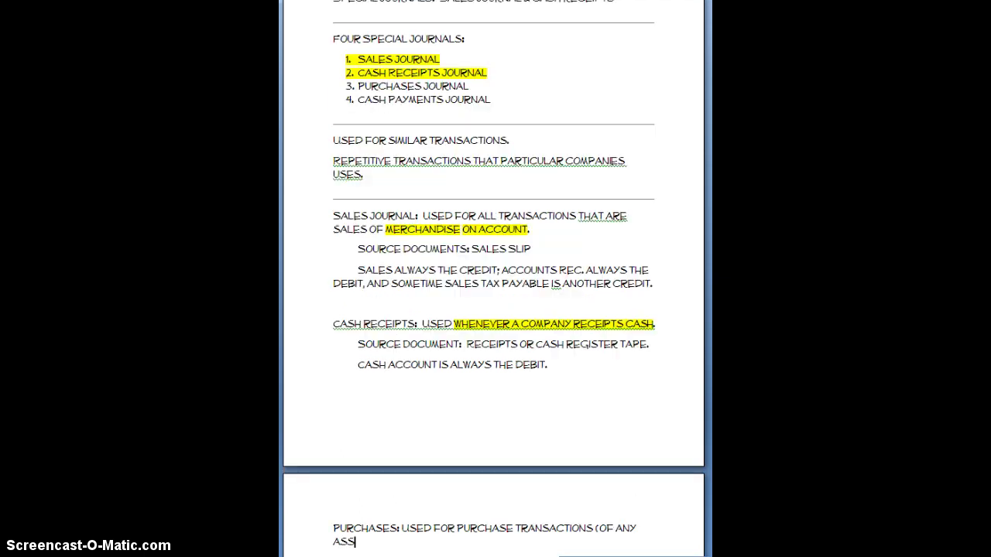
key(BackSpace)
key(BackSpace)
key(BackSpace)
key(BackSpace)
text(ET) ON ACCOUNT.)
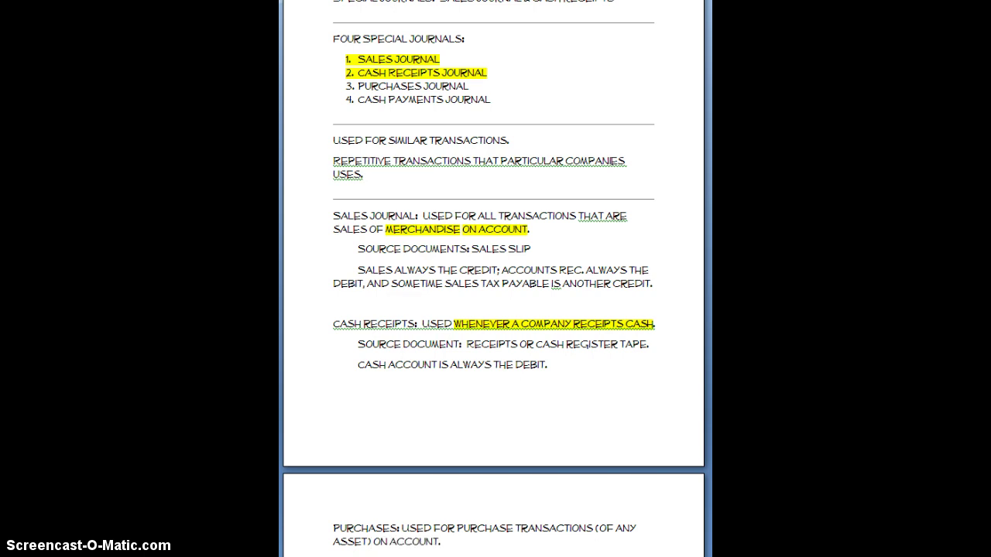
scroll(695, 323, down, 1)
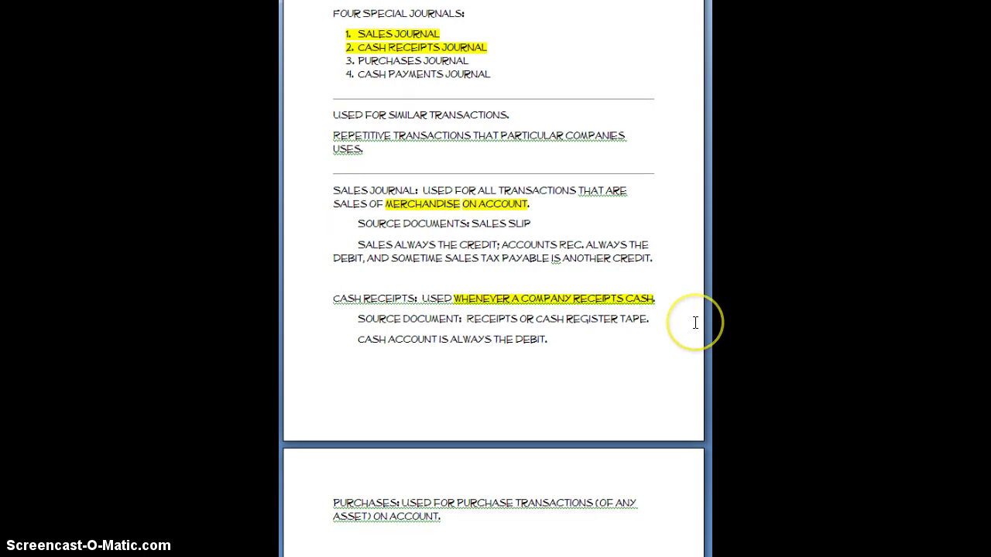
scroll(695, 323, down, 11)
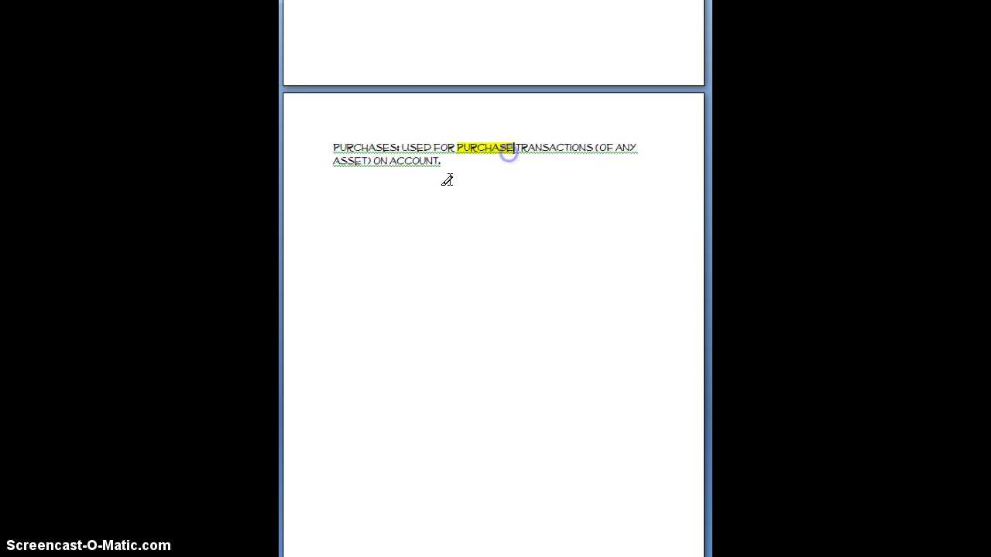
drag(374, 161, 440, 161)
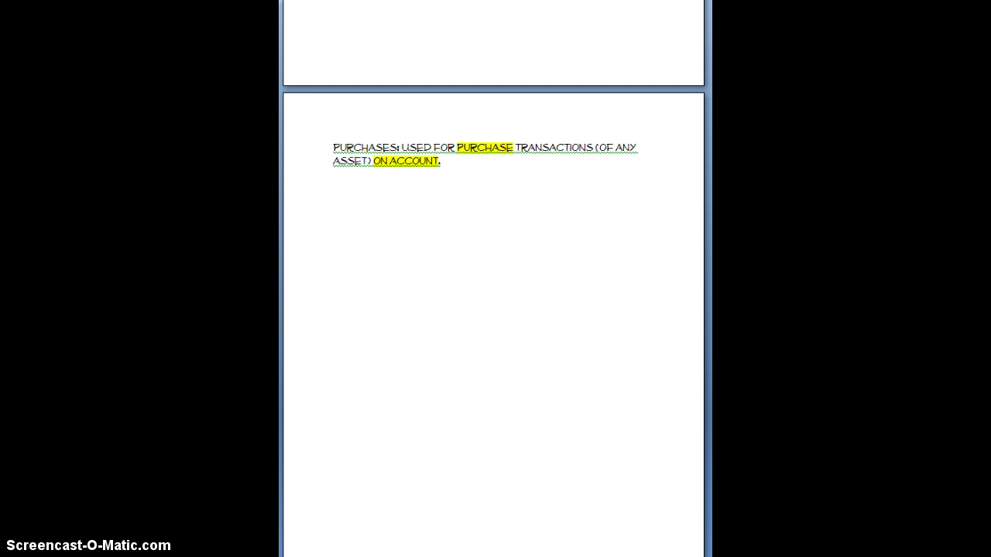
click(462, 163)
- Type CASH PAYMENTS: WHENEVER YOUR CASH ACCOUNT DECREASES on a new line
key(Return)
key(Return)
text(CAH)
key(BackSpace)
text(SH PAYMENTS:)
text(WHEN)
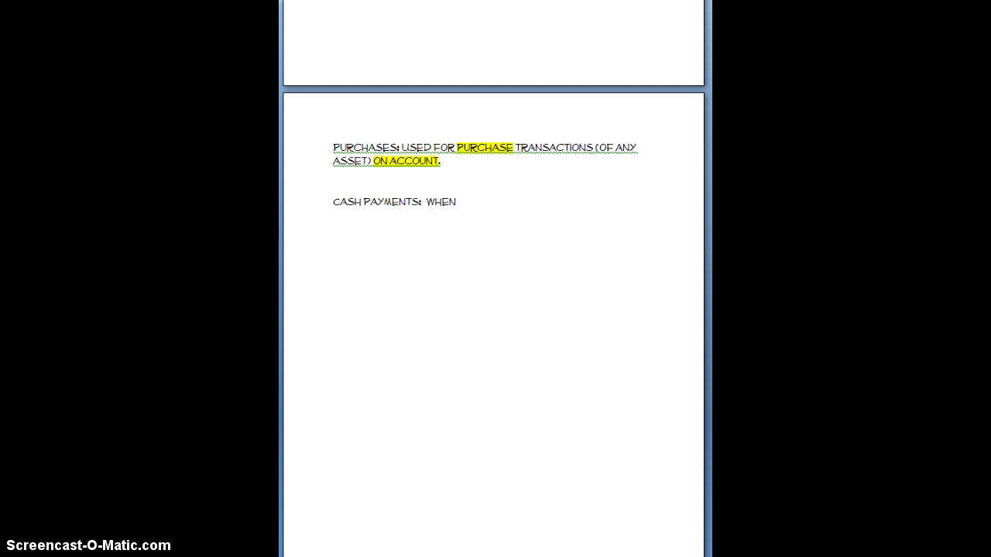
text(EVER YOUR CASH ACCOUNT)
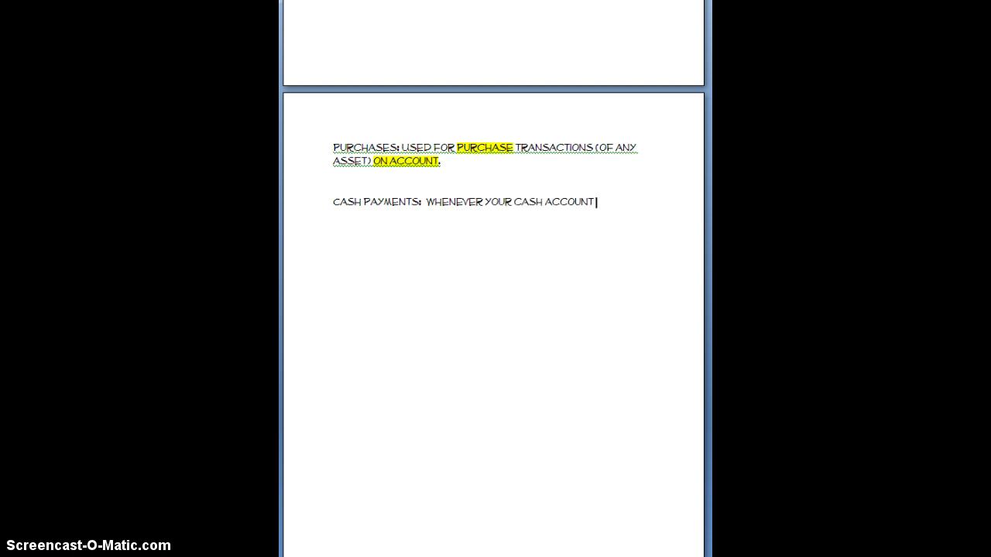
text( DECREASES)
- Add lines SOURCE DOCUMENTS: CHECKS; BANK STATEMENT and CASH ACCOUNT IS ALWAYS CREDITED
text(SOURCE)
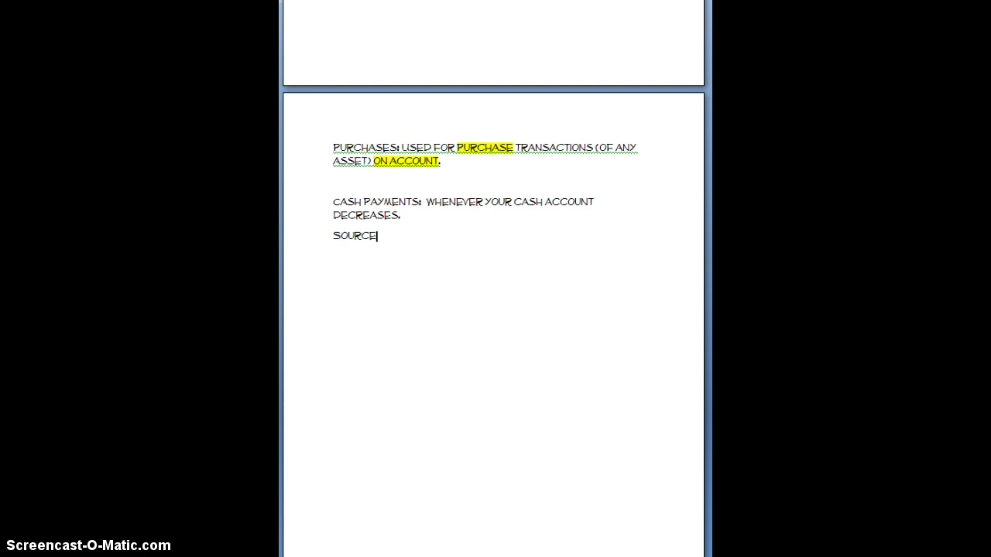
text( DOCUMENTS:  CHECKS)
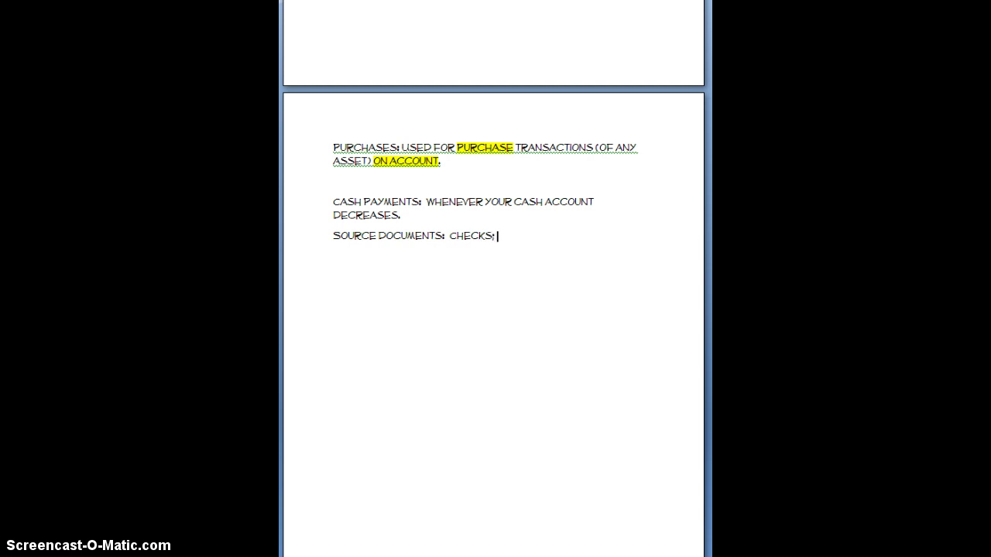
text(; BANK'STATEMENT)
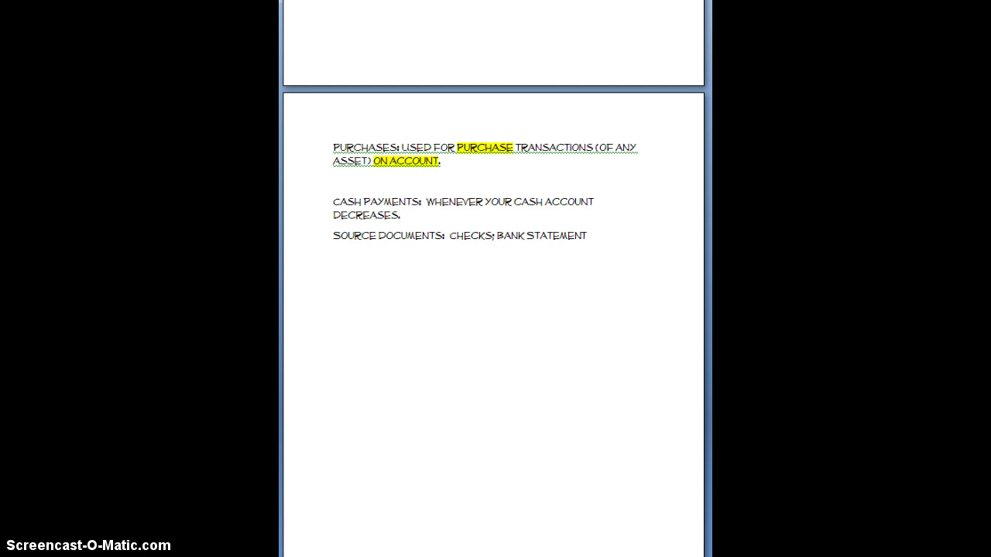
text(CASH ACCOUNT IS AWA)
key(BackSpace)
key(BackSpace)
text(LWAYS)
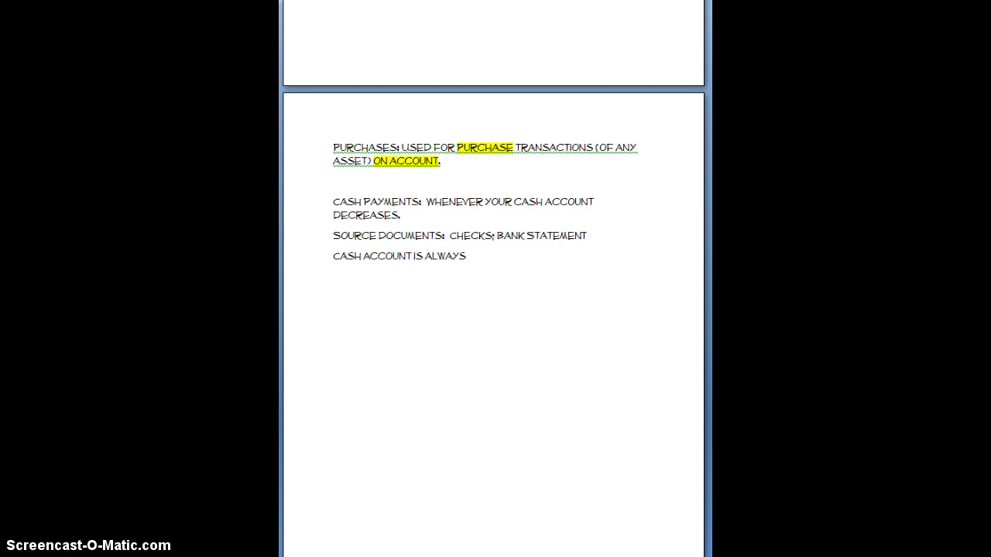
text( CREDITED.)
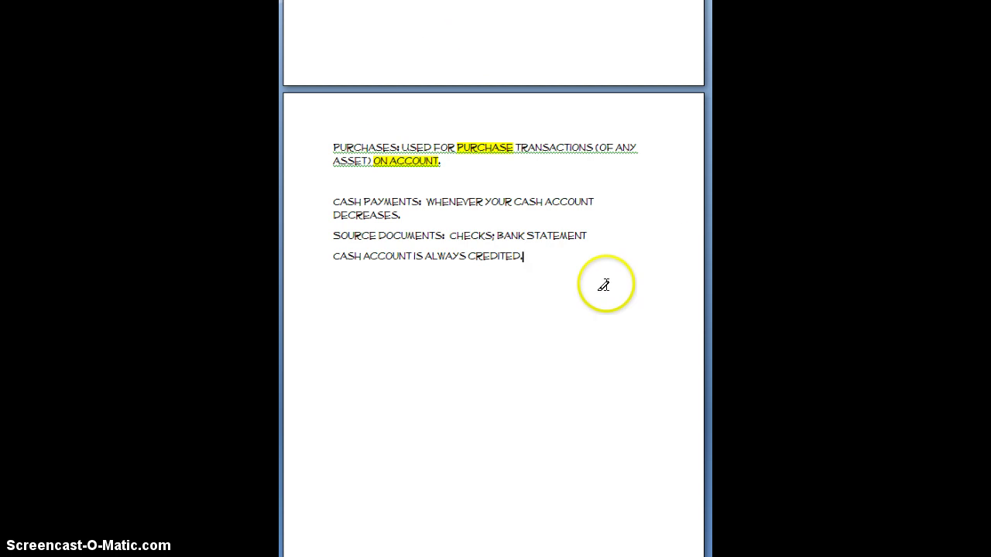
- Highlight CASH ACCOUNT DECREASES. in yellow and add SOURCE DOCUMENTS: INVOICE under Purchases
drag(514, 203, 581, 211)
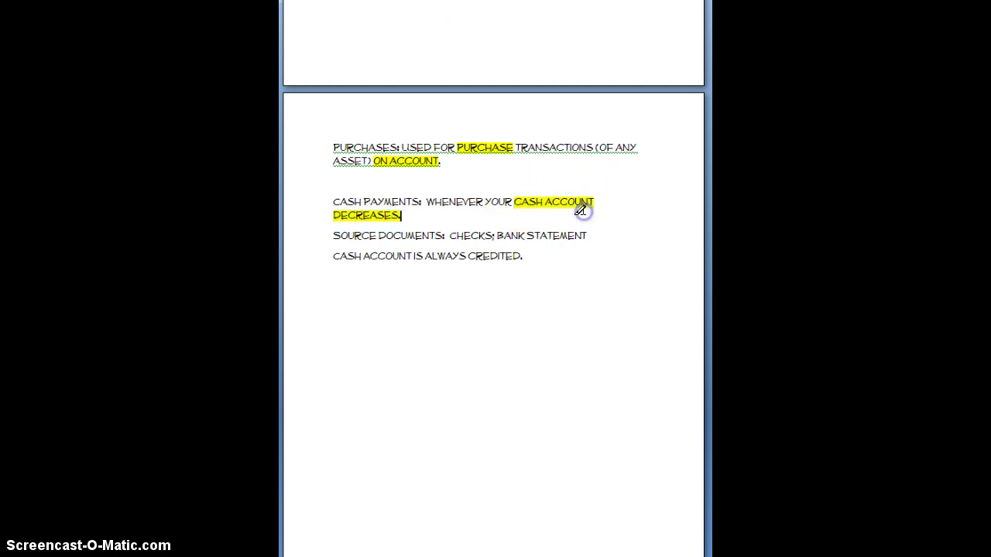
key(Escape)
click(449, 160)
key(Return)
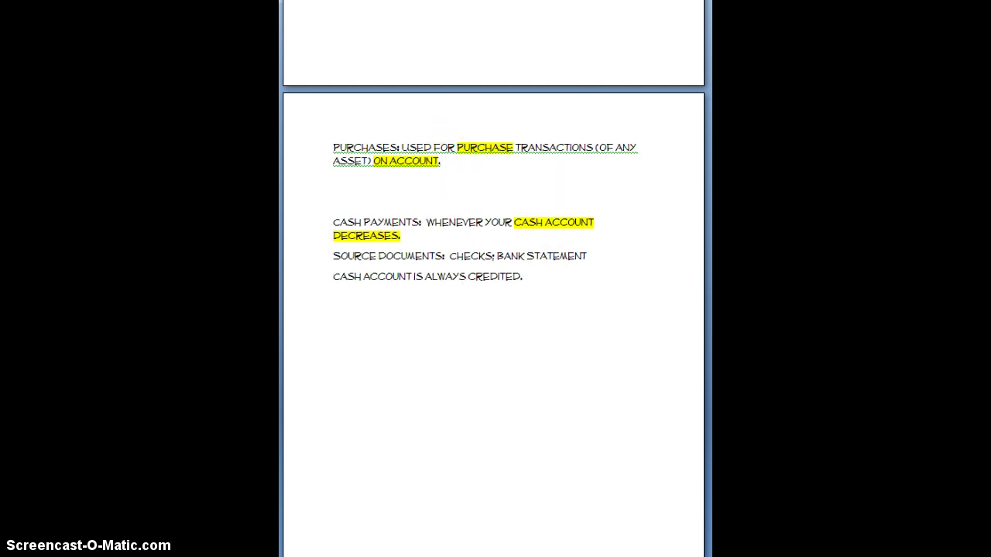
text(SOURCE DOCUMEN)
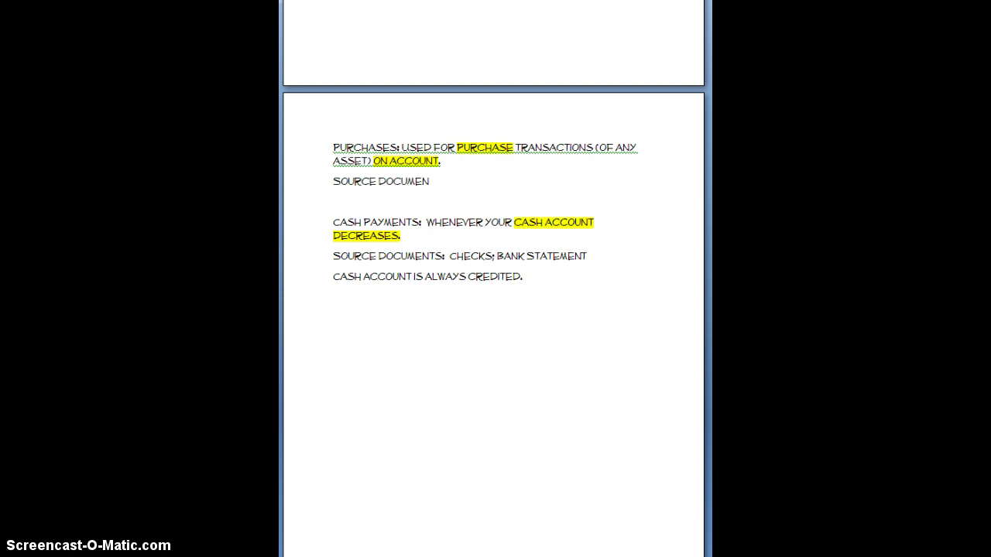
text(TS:  INVOICE)
- Add the line ACCTS. PAYABLE IS ALWAYS THE CREDIT under the Purchases note
key(Return)
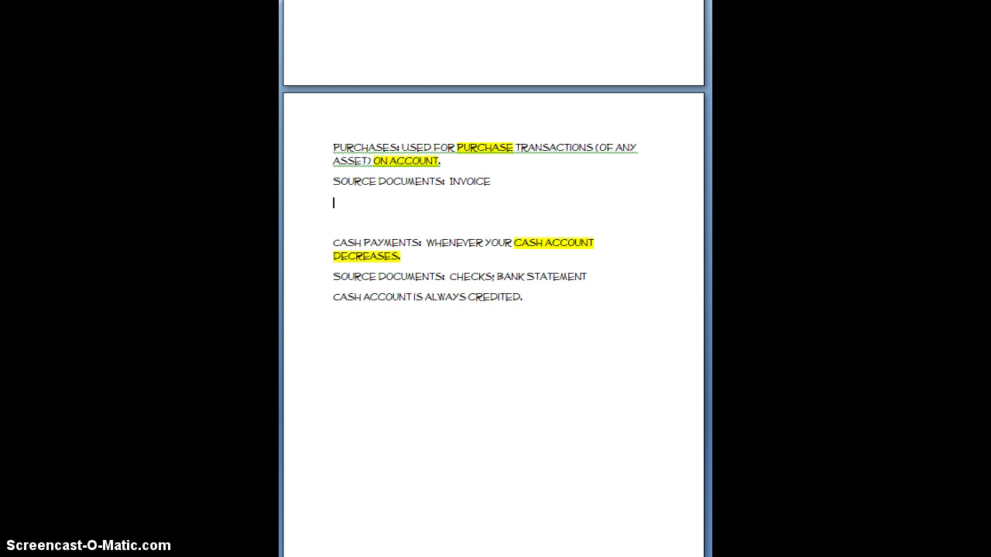
text(ACCTS. PAYABLE IS ALWAYS)
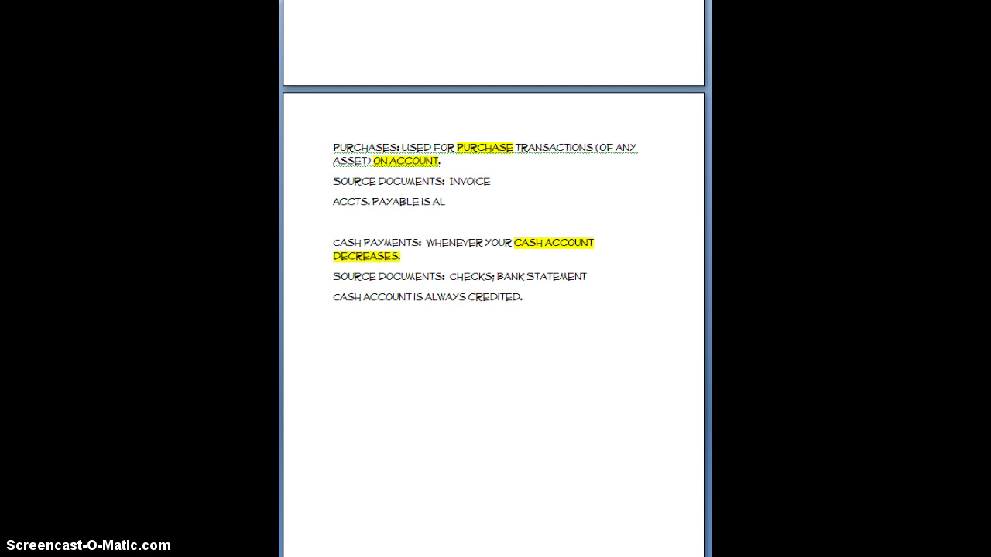
key(BackSpace)
key(BackSpace)
key(BackSpace)
text(AY)
key(BackSpace)
key(BackSpace)
text(AYS THE CREDIT.)
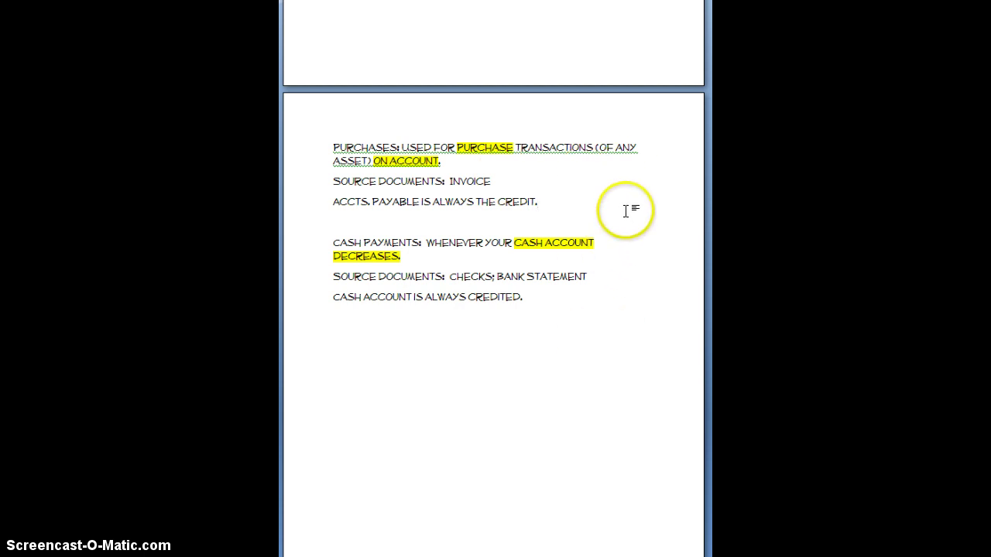
scroll(625, 255, up, 1)
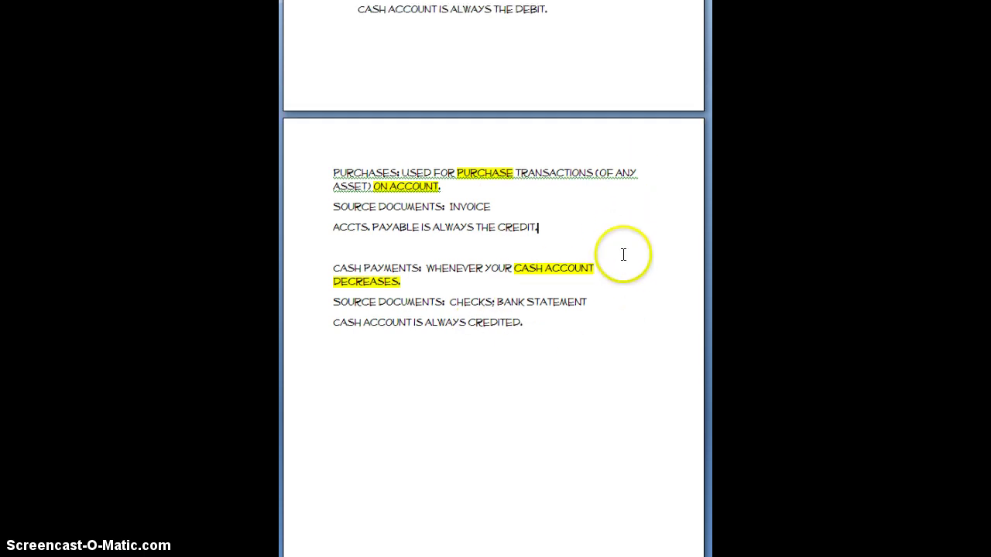
scroll(626, 255, down, 1)
click(537, 294)
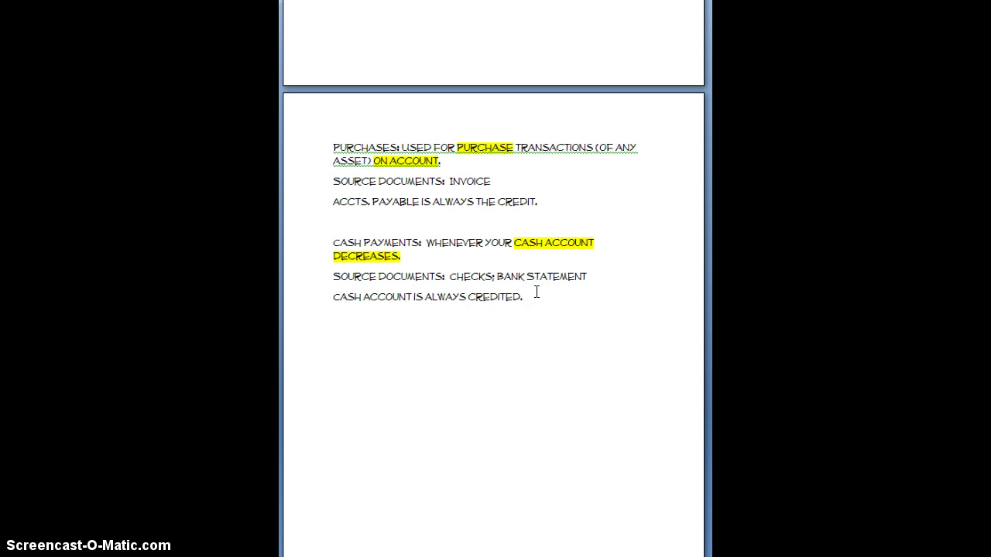
- Type GENERAL JOURNAL: ALL CORRECTING, ADJUSTING, AND CLOSING ENTRIES. ALL DEBIT AND CREDIT MEMOS
key(Return)
key(Return)
text(GENERAL JOURNAL:)
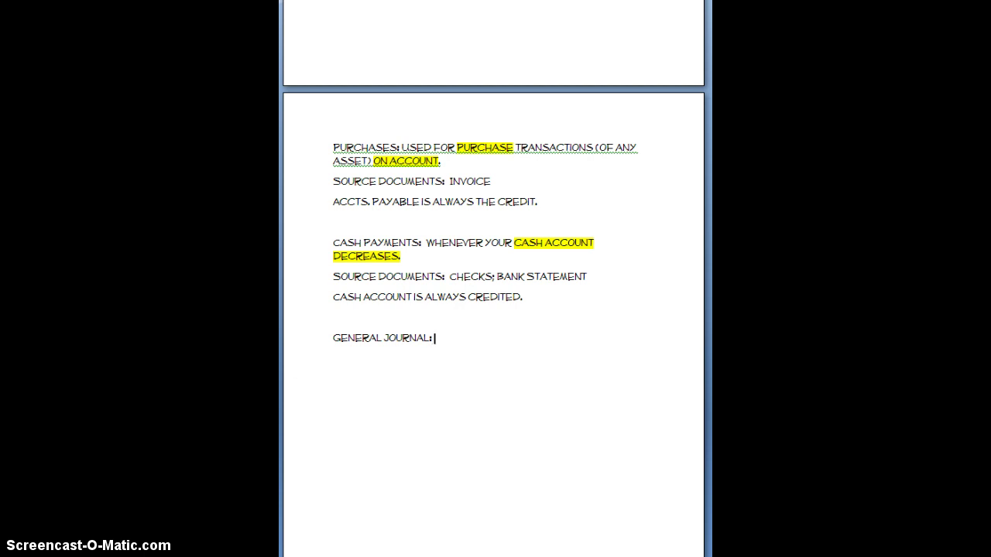
text(ALL CORRECTING,)
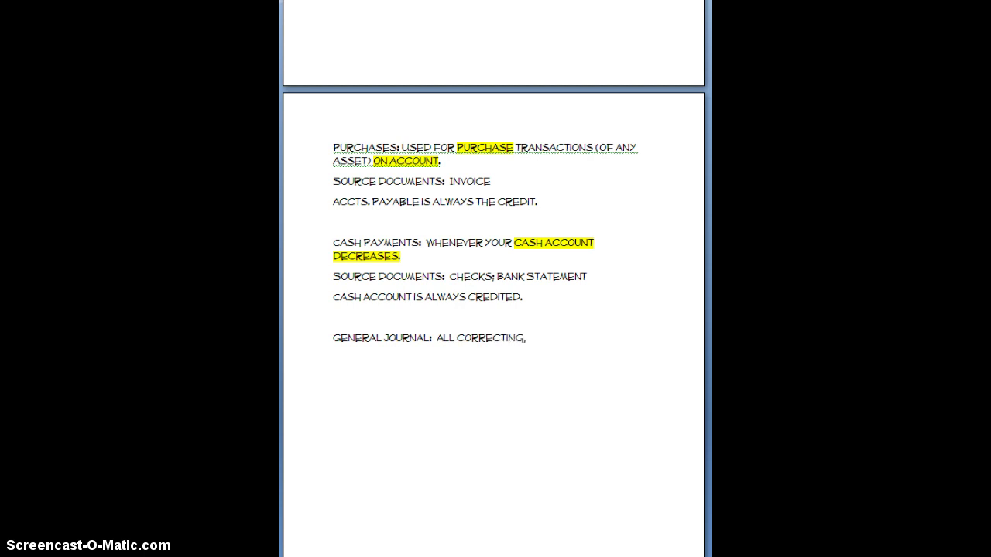
text( ADJUSTING, AND CLOSING ENT)
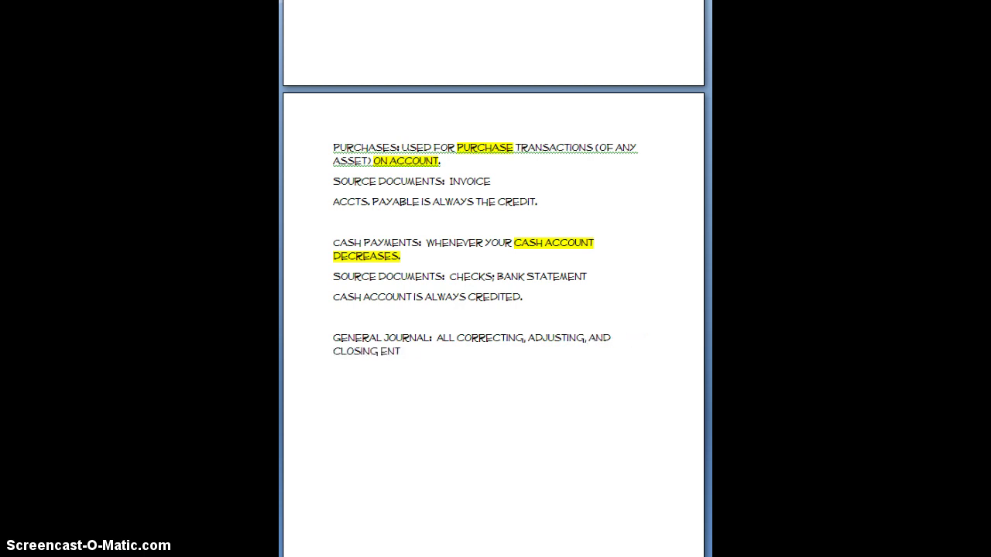
text(RIES.  ALL DEBIT AND)
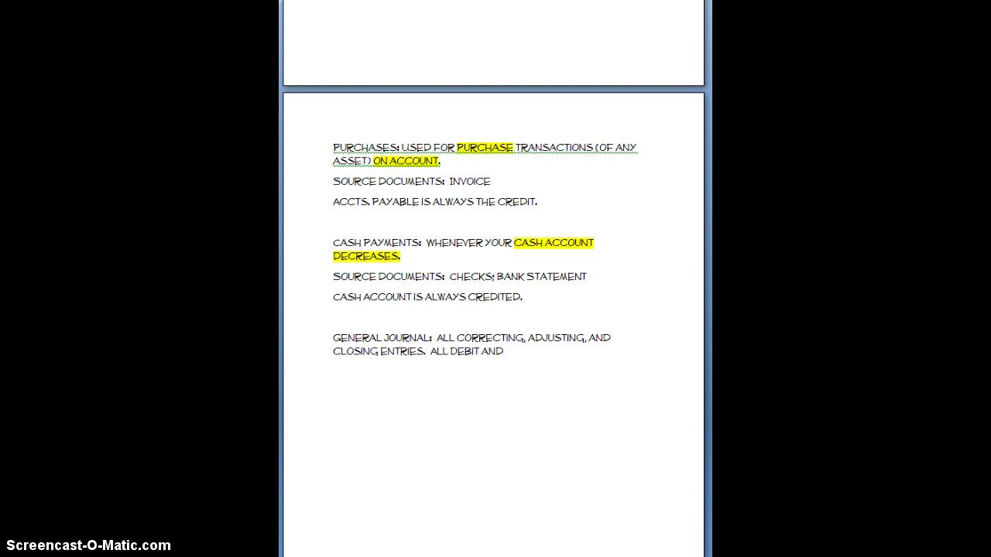
text( CREDIT MEMOS)
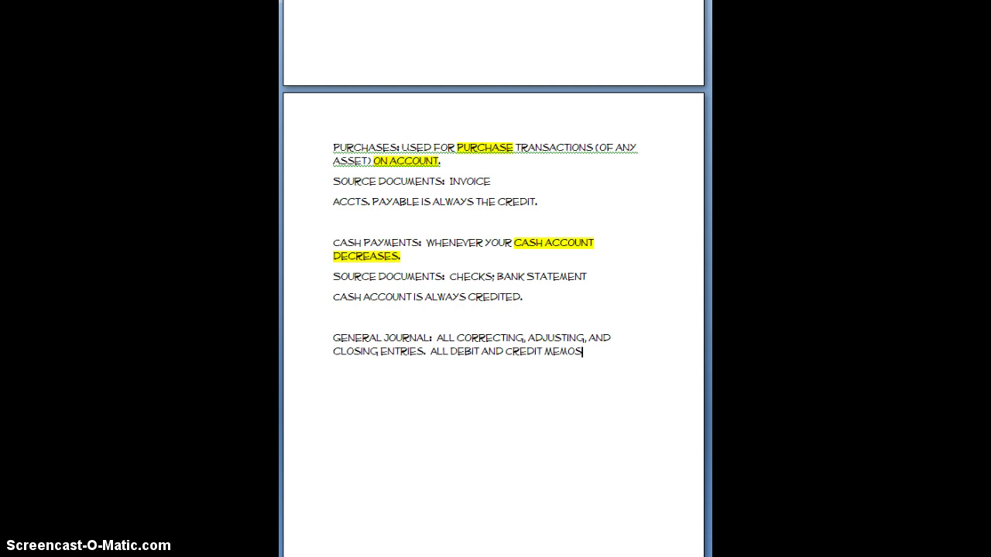
text(.)
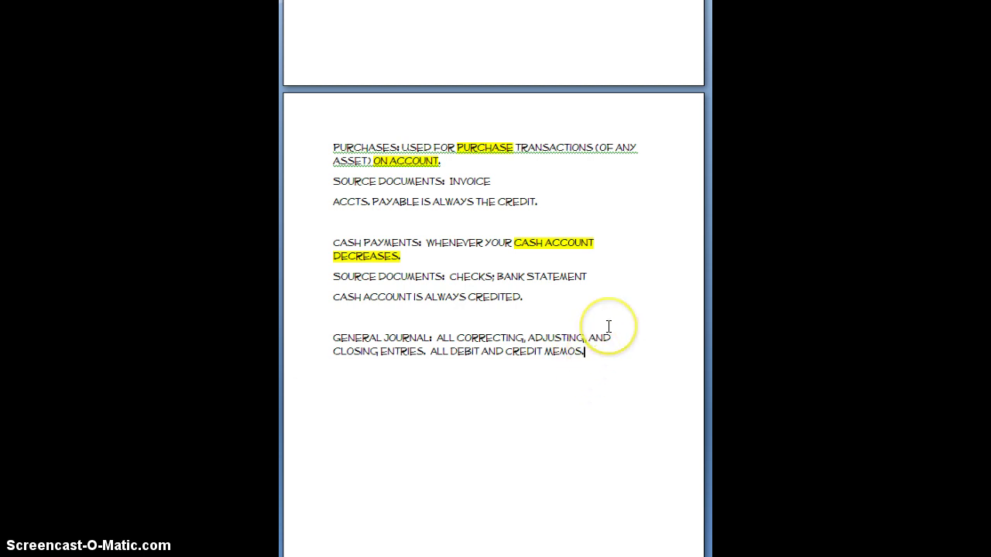
scroll(610, 327, up, 8)
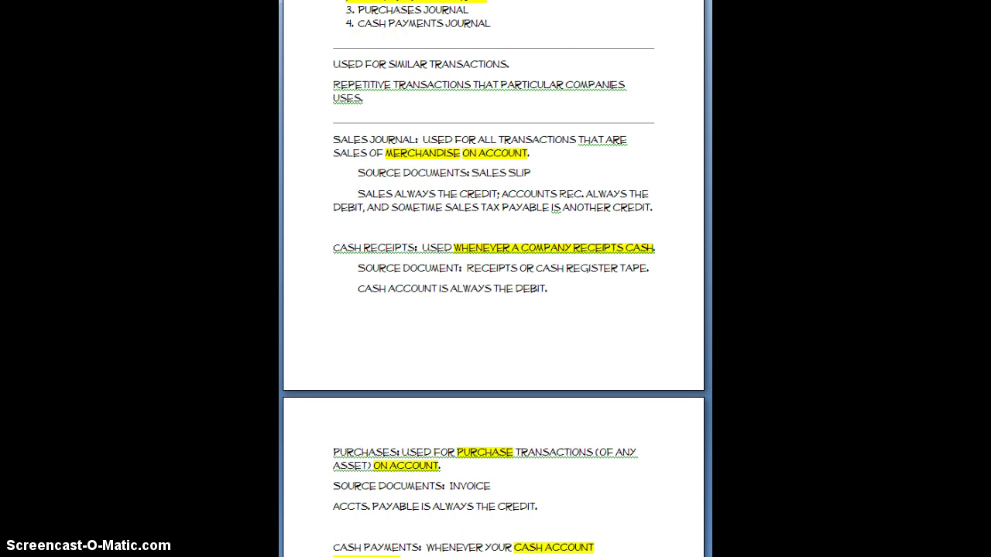
scroll(494, 279, up, 3)
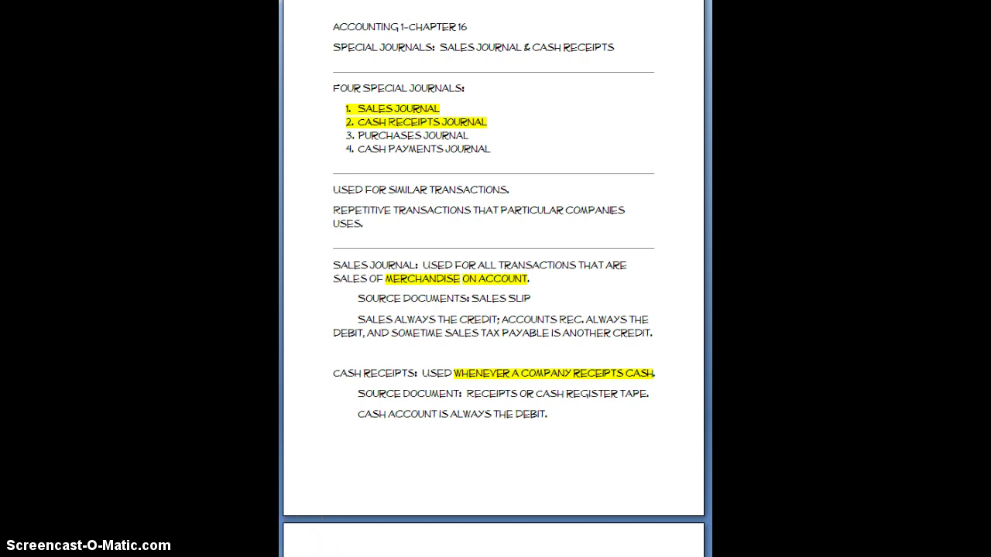
scroll(495, 279, down, 8)
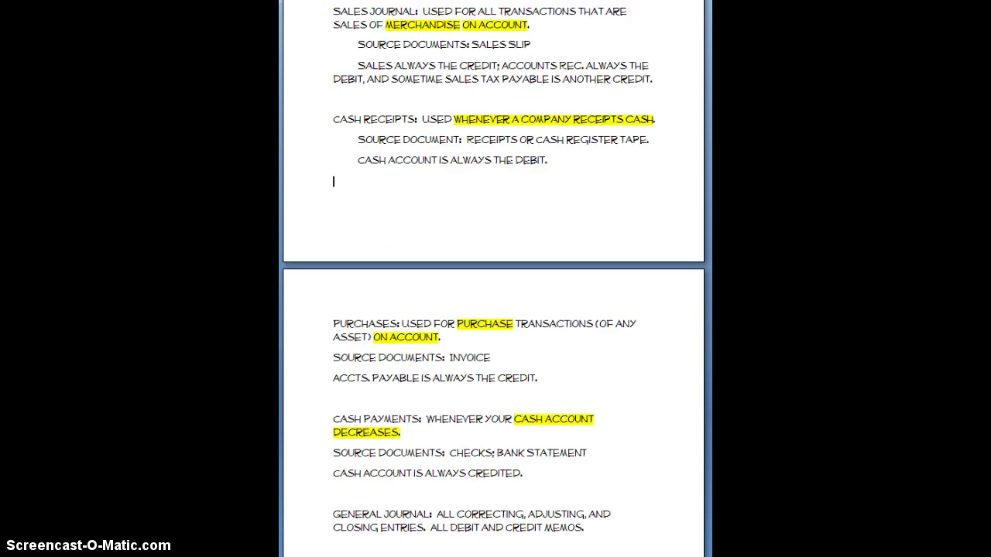
scroll(495, 278, down, 5)
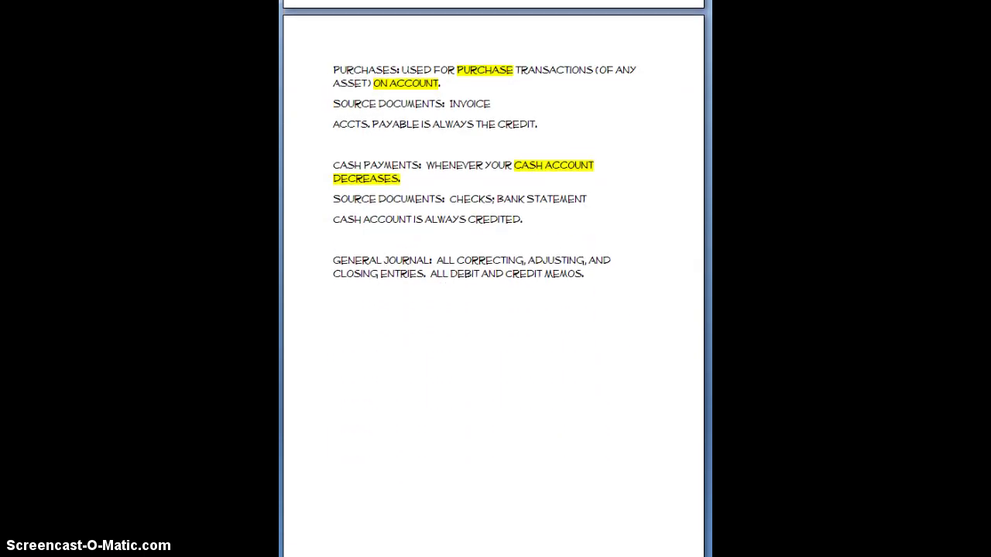